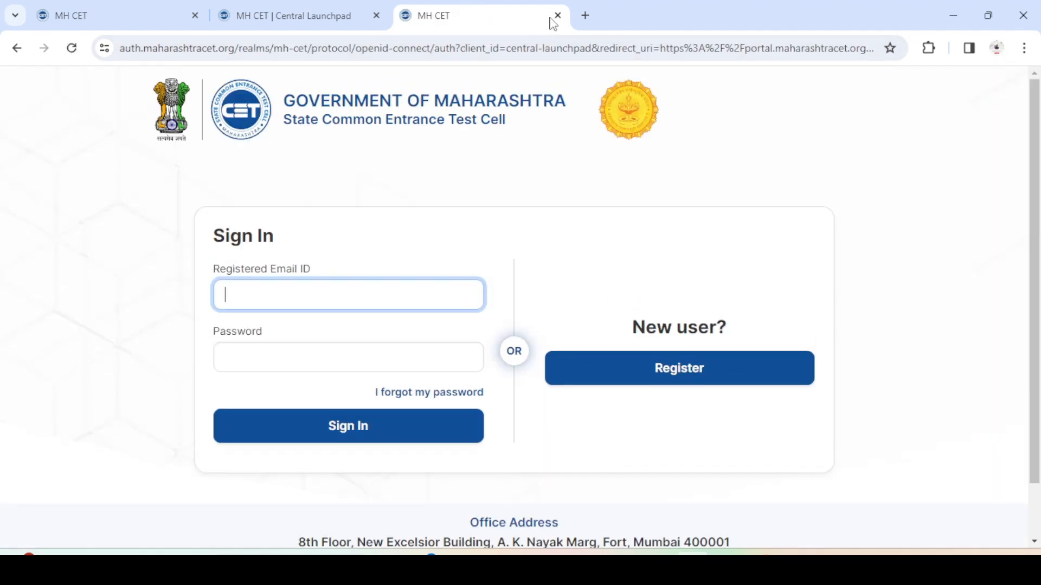
Open the new-user registration form and examine its required fields, from full name to date of birth.
click(683, 378)
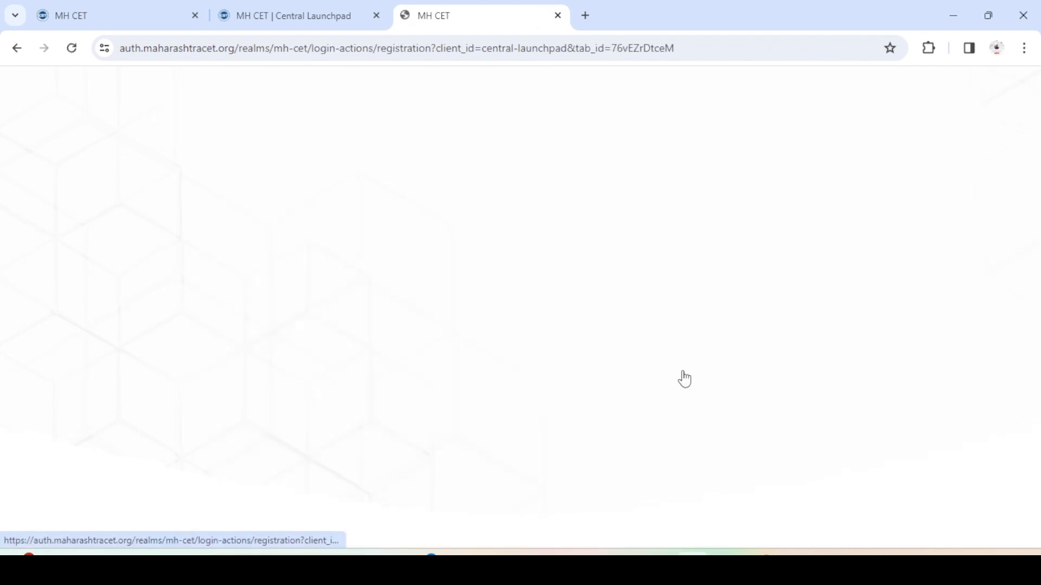
click(511, 309)
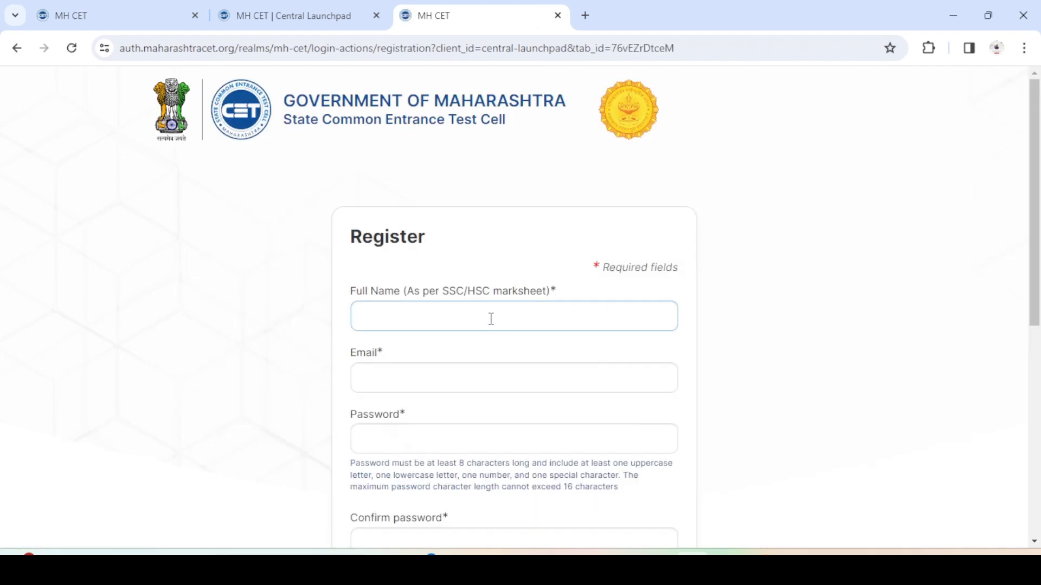
click(818, 323)
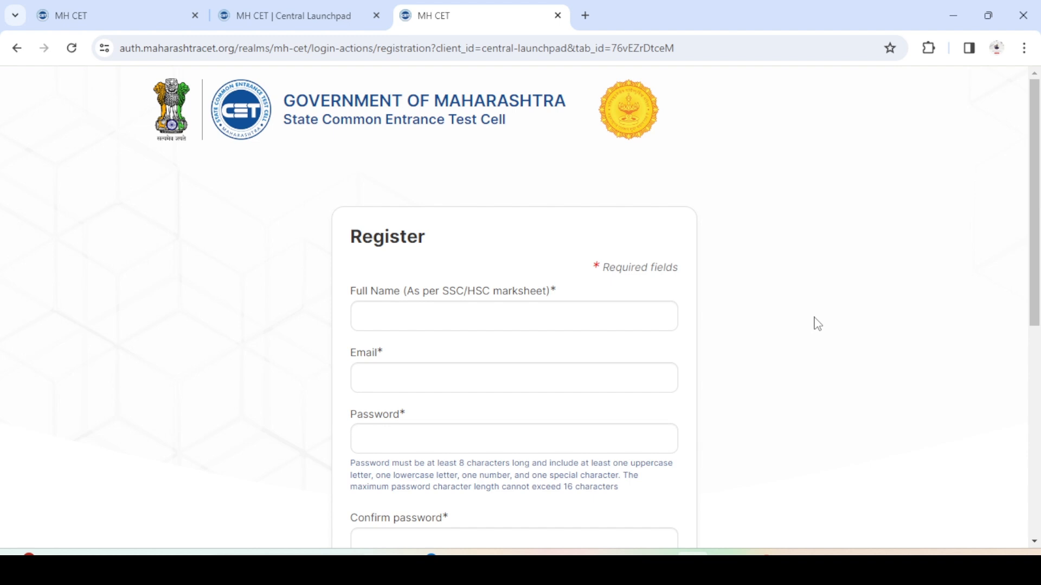
scroll(817, 324, down, 3)
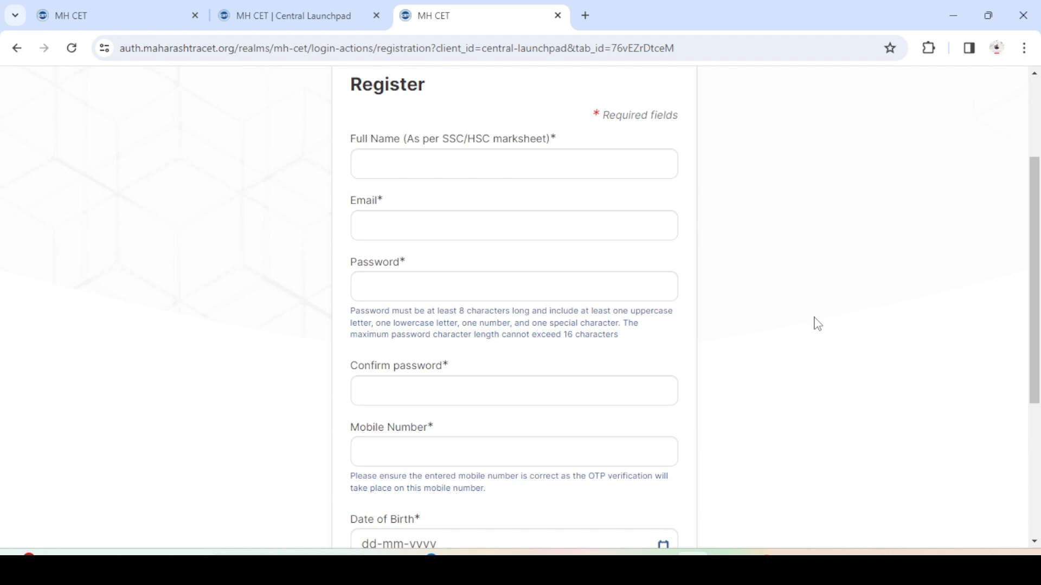
scroll(818, 324, down, 2)
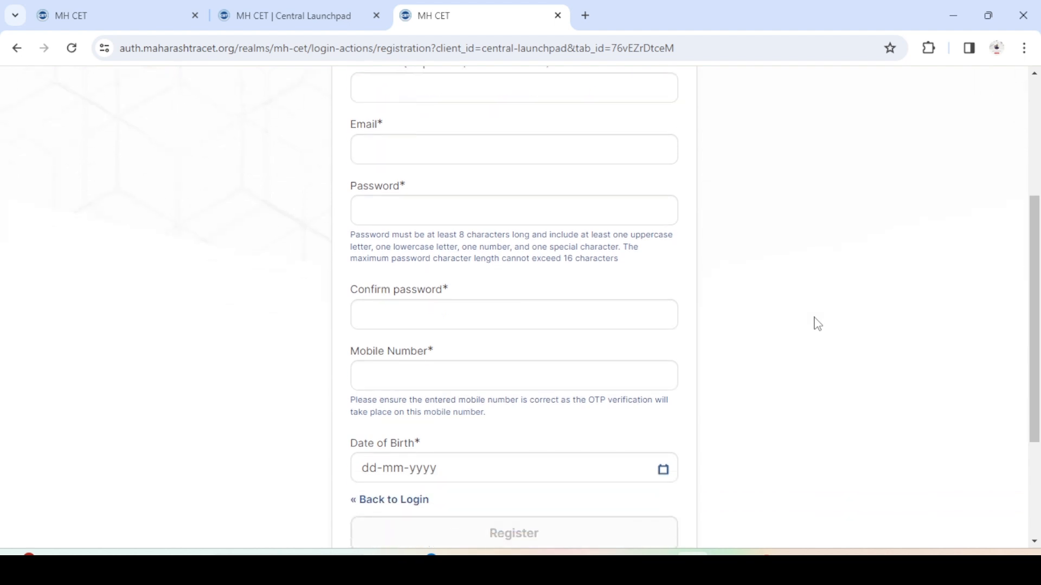
scroll(818, 324, down, 2)
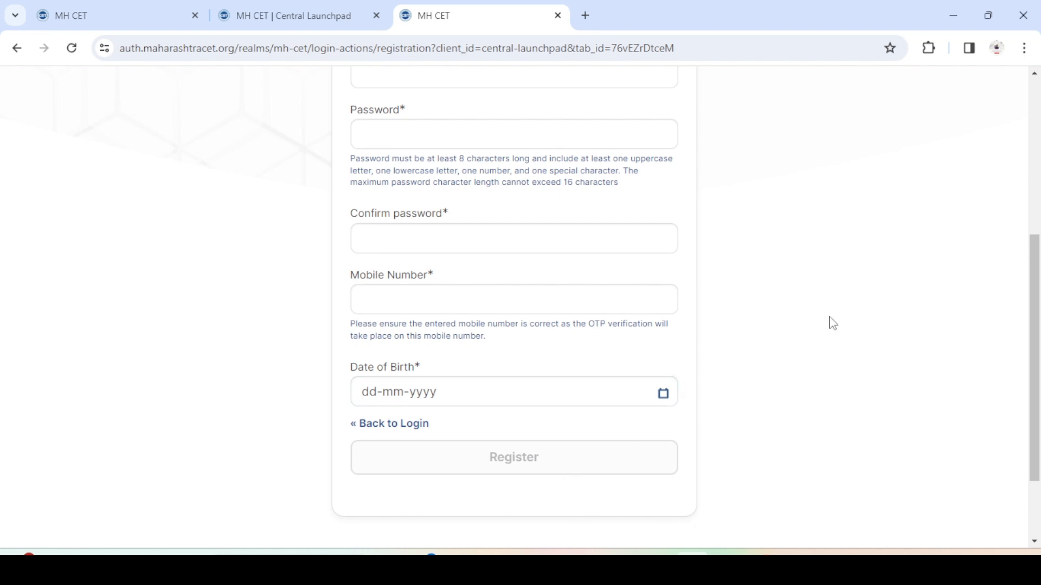
scroll(833, 324, up, 1)
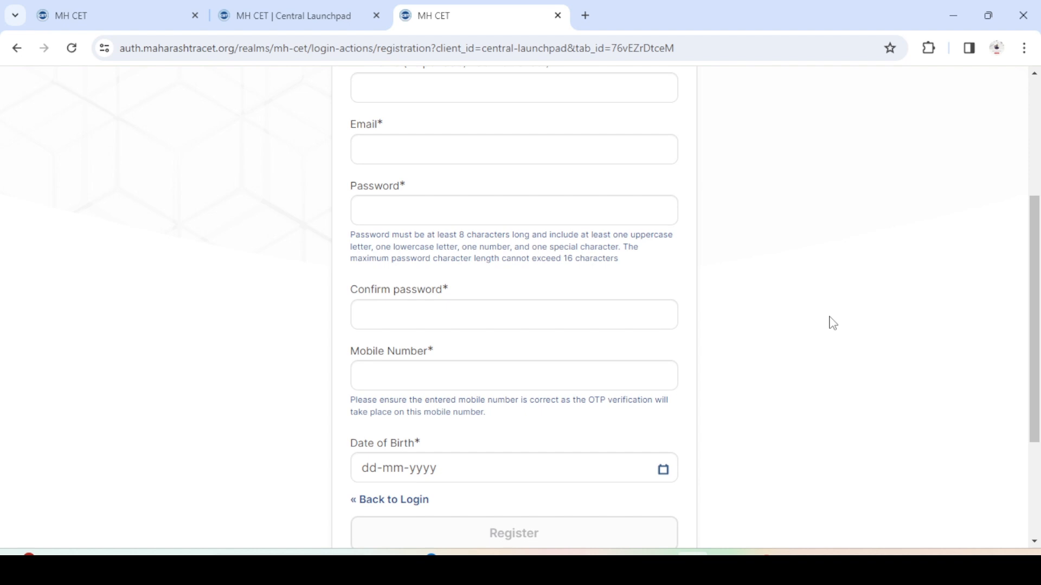
scroll(833, 323, up, 3)
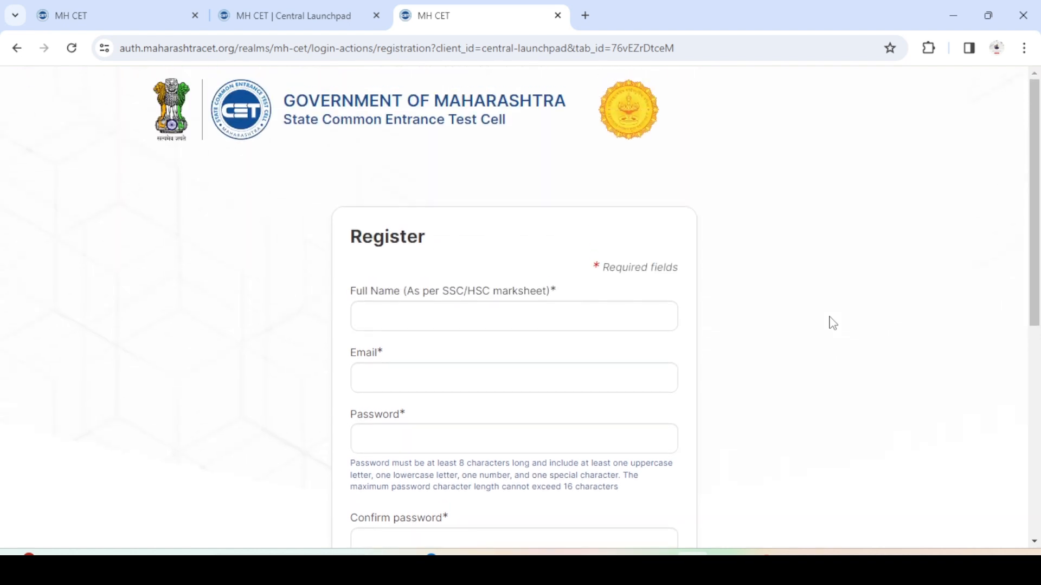
scroll(832, 324, down, 2)
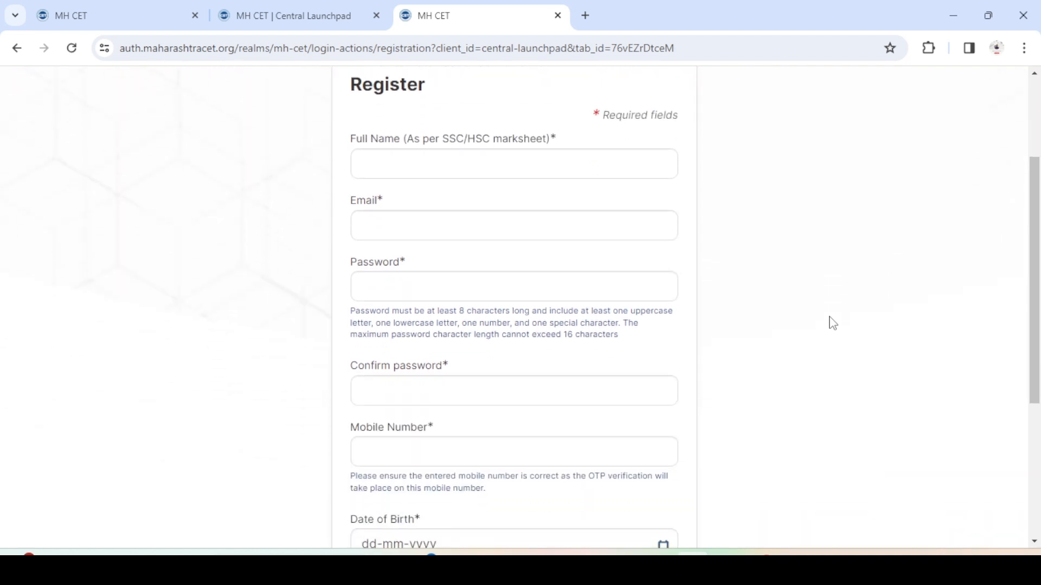
scroll(833, 324, down, 2)
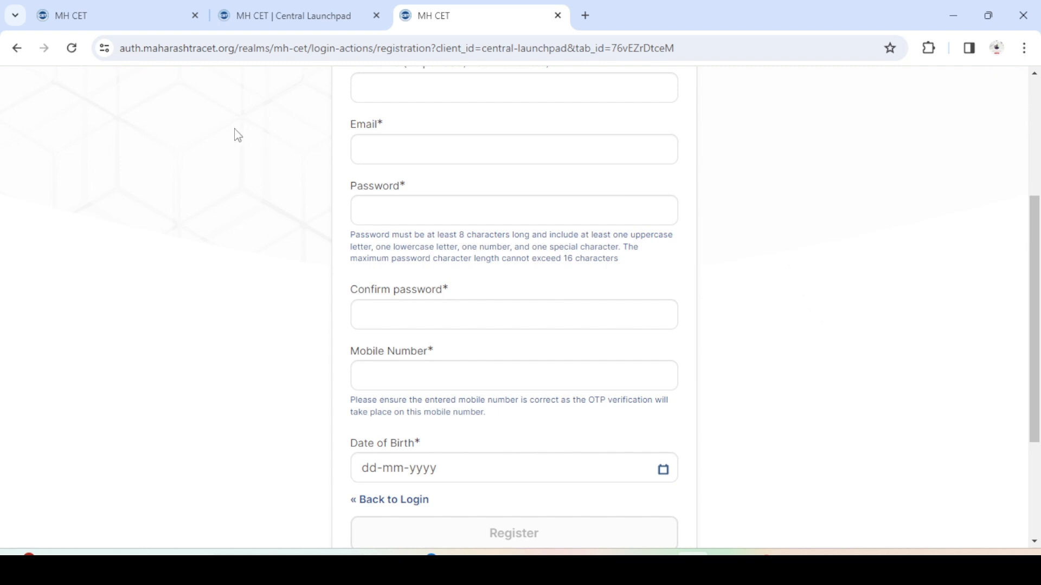
Go from the sign-in page to the signed-in Central Launchpad page and open the exam registration list.
click(125, 22)
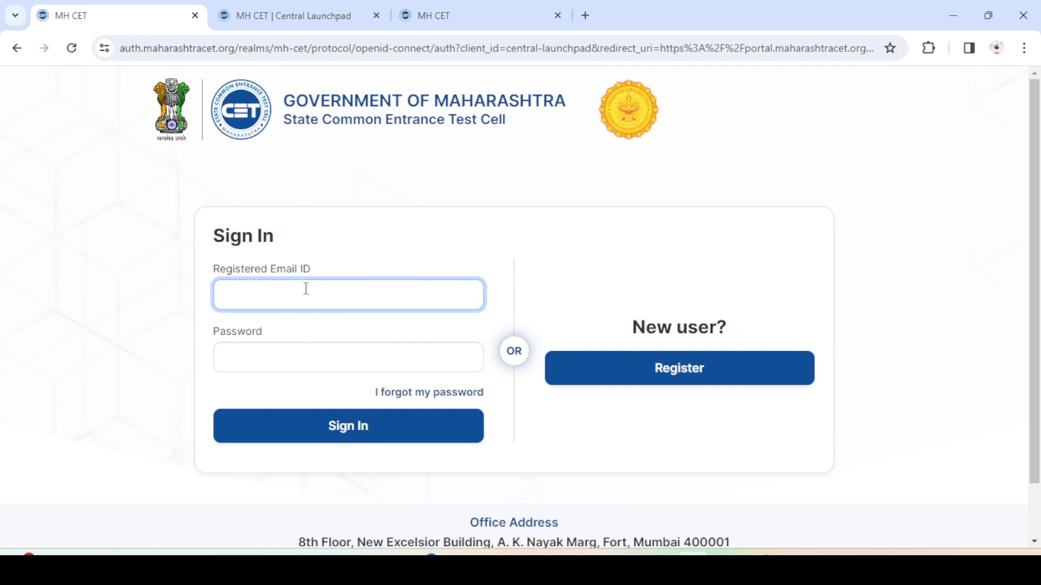
click(398, 236)
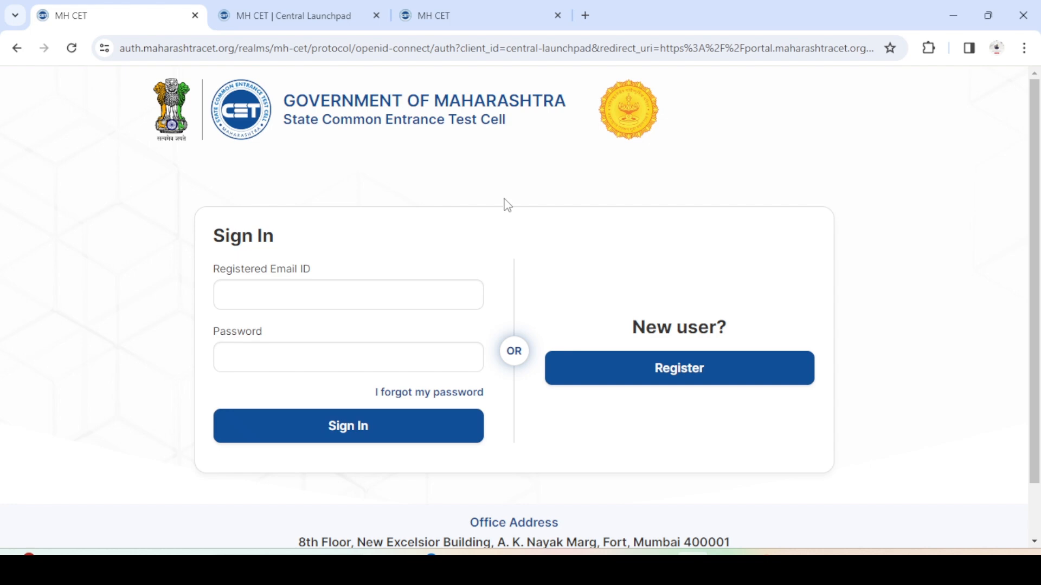
click(299, 16)
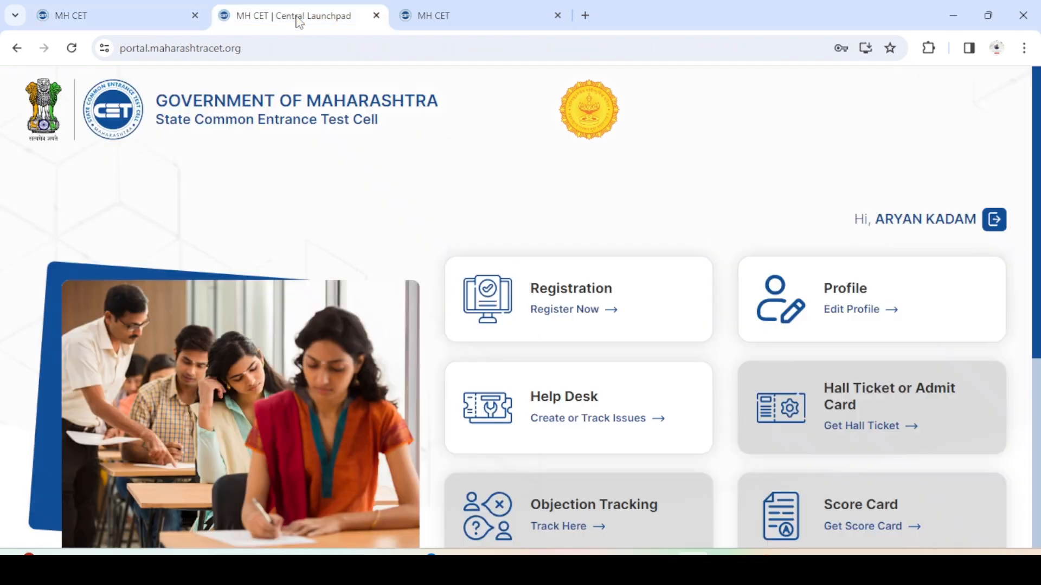
scroll(703, 195, down, 3)
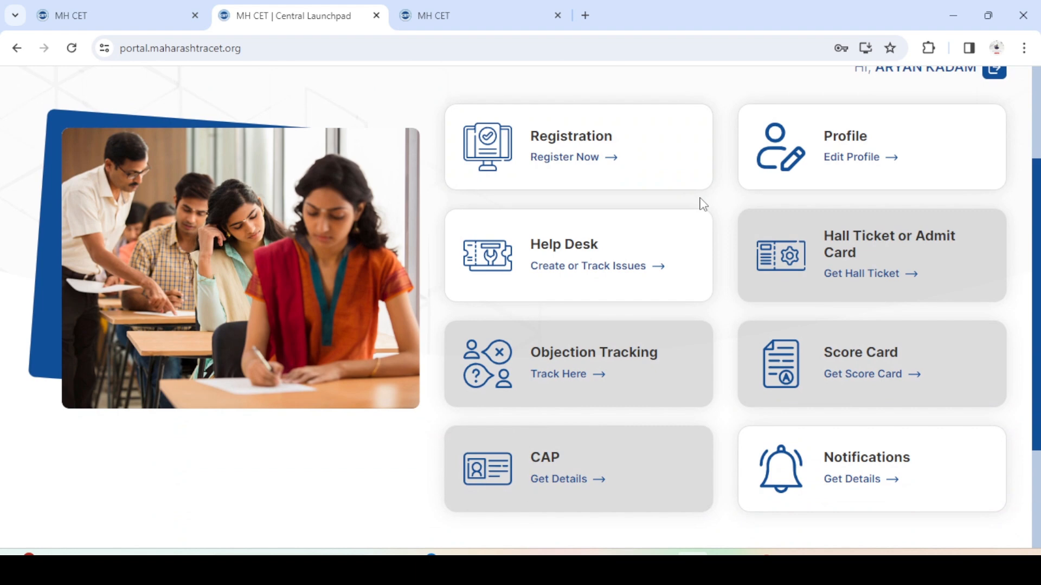
click(573, 154)
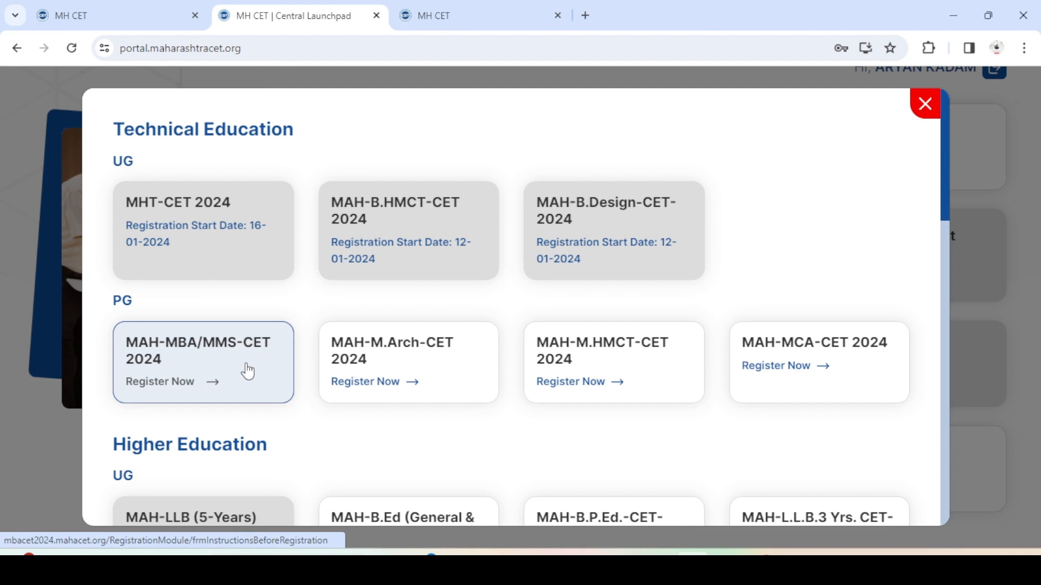
Look through the listed CET exams and start registration for MAH-L.L.B.3 Yrs. CET-2024.
scroll(247, 370, down, 1)
scroll(443, 370, up, 1)
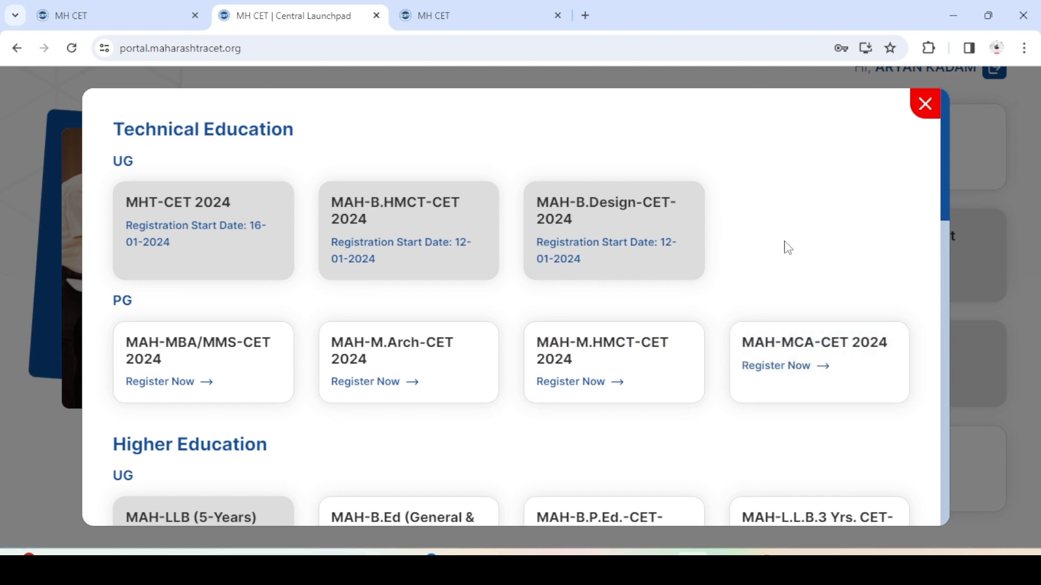
scroll(786, 246, down, 1)
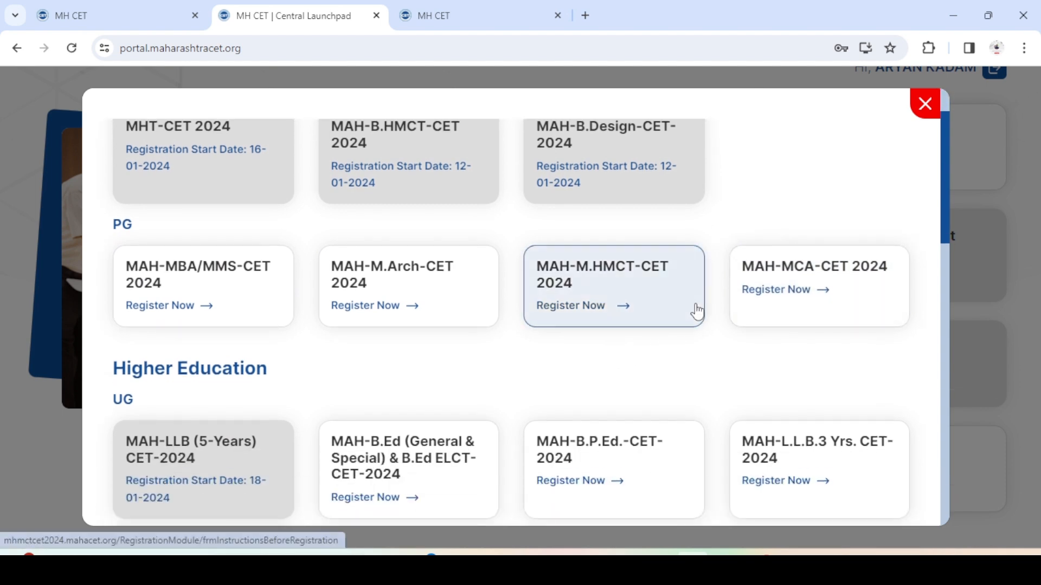
scroll(709, 344, down, 1)
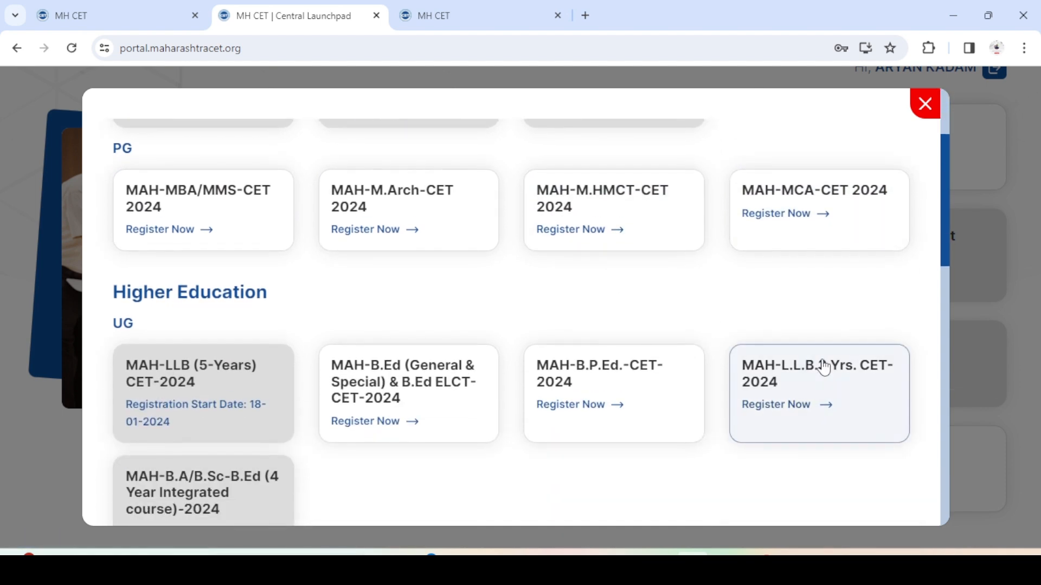
click(792, 413)
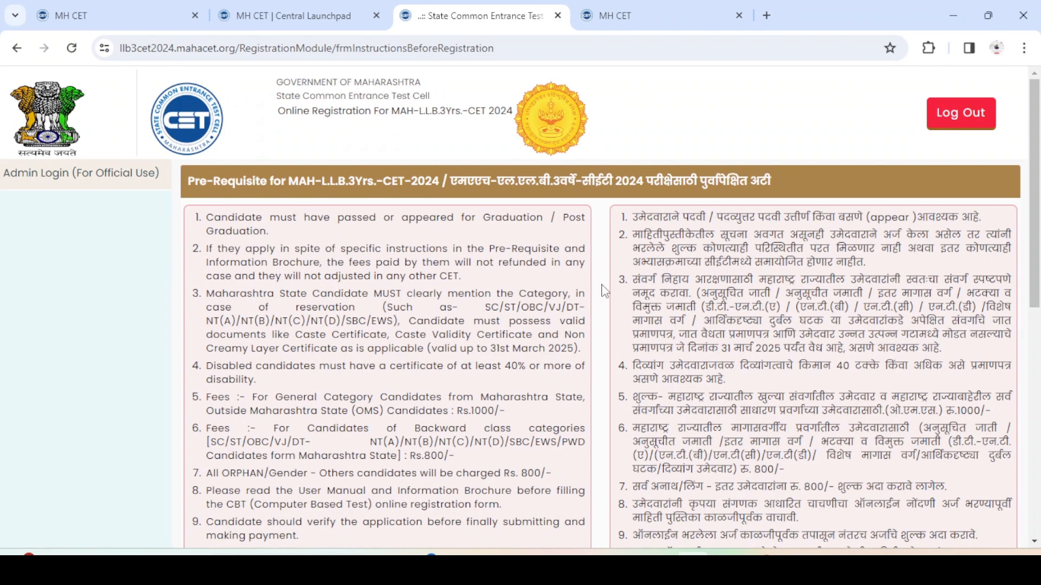
Review the MAH-L.L.B.3Yrs.-CET-2024 prerequisites, confirm they have been read, and accept them to proceed.
scroll(579, 277, down, 3)
scroll(579, 275, down, 5)
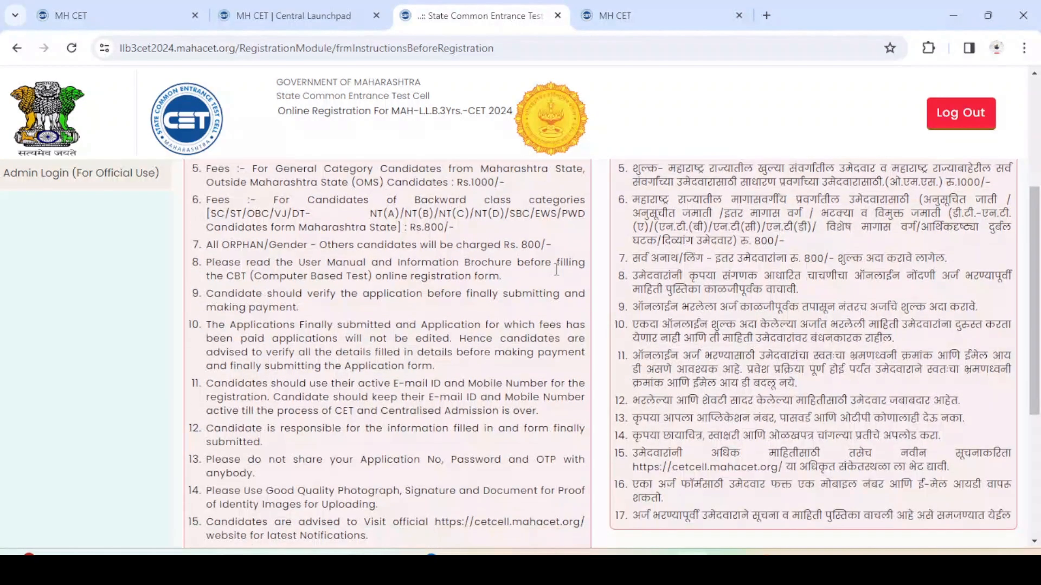
scroll(558, 290, up, 2)
scroll(559, 290, up, 7)
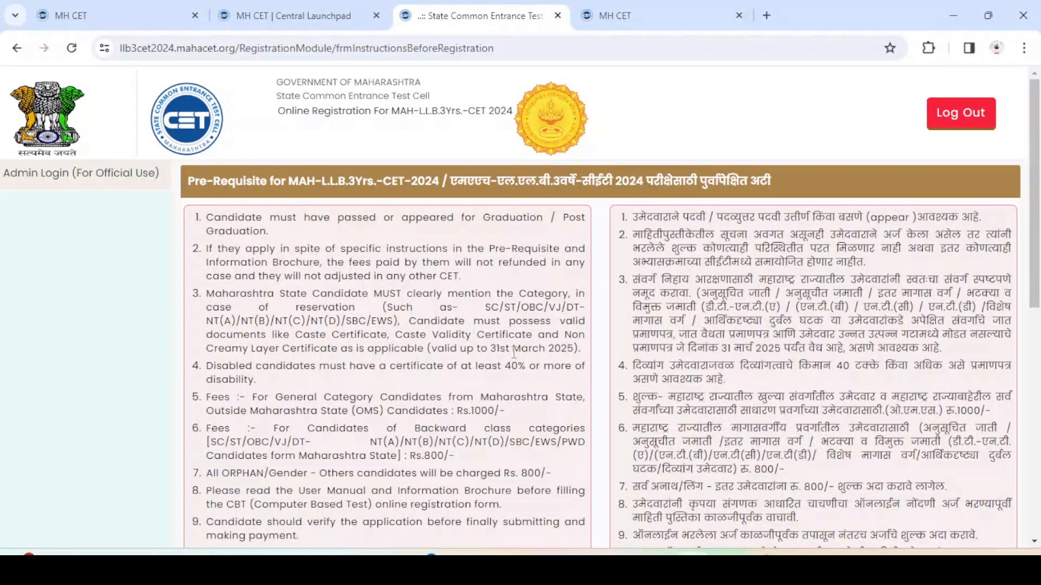
scroll(514, 353, down, 8)
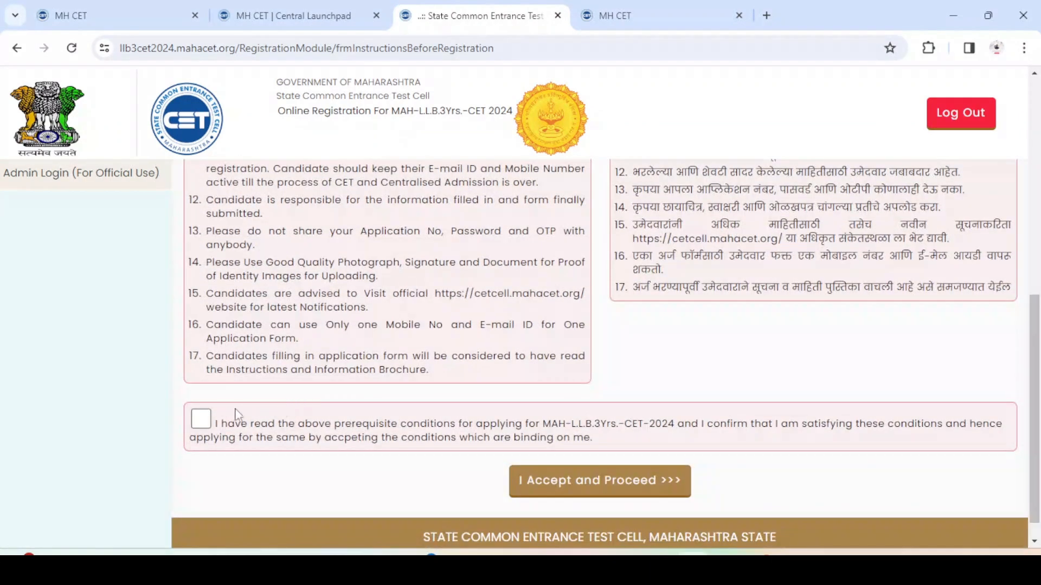
click(202, 419)
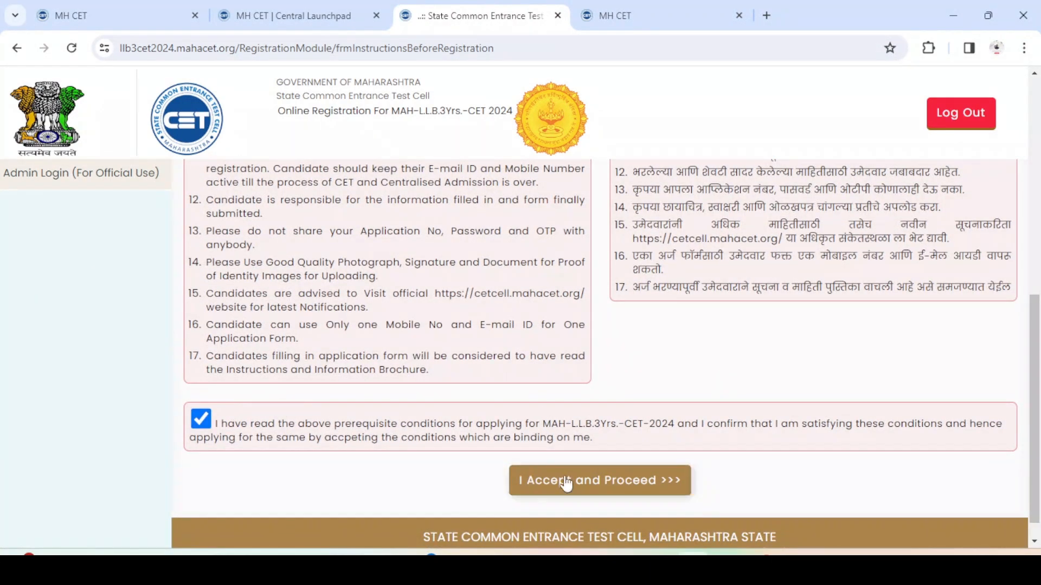
click(580, 487)
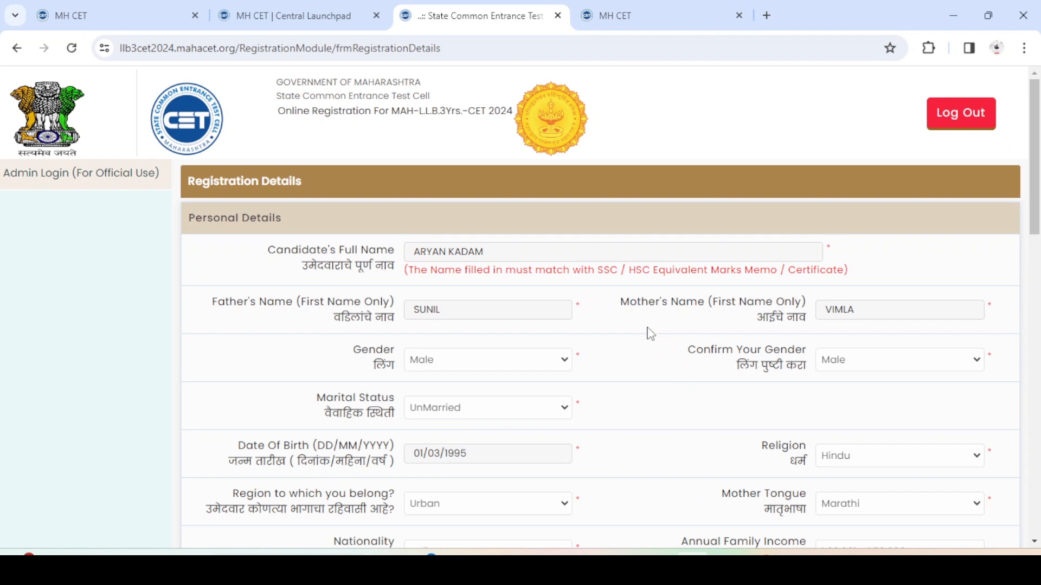
Check the prefilled personal and address details, enter the displayed security pin, and save the registration details.
scroll(651, 334, down, 3)
scroll(650, 333, down, 1)
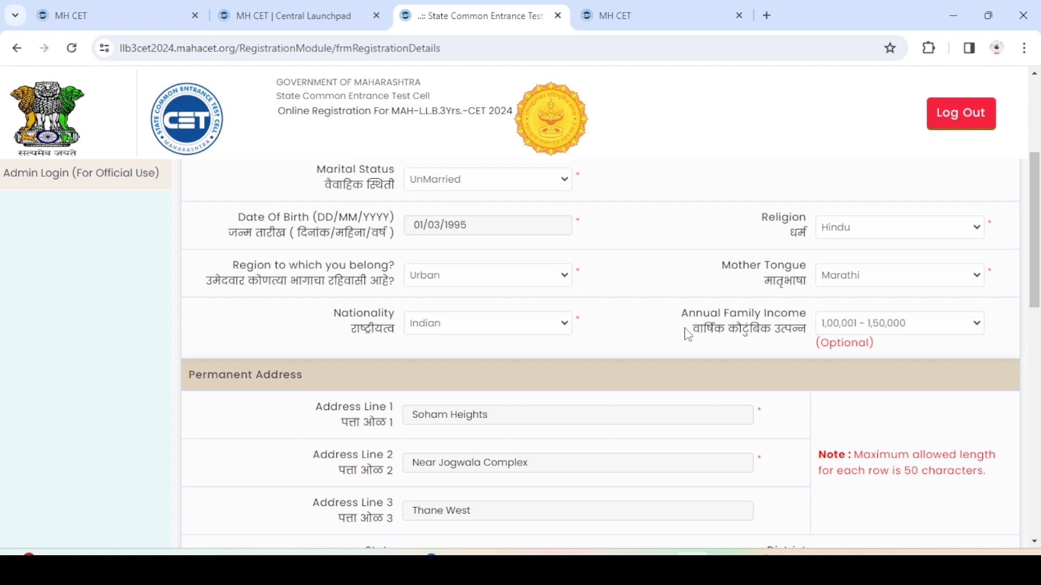
scroll(688, 334, down, 6)
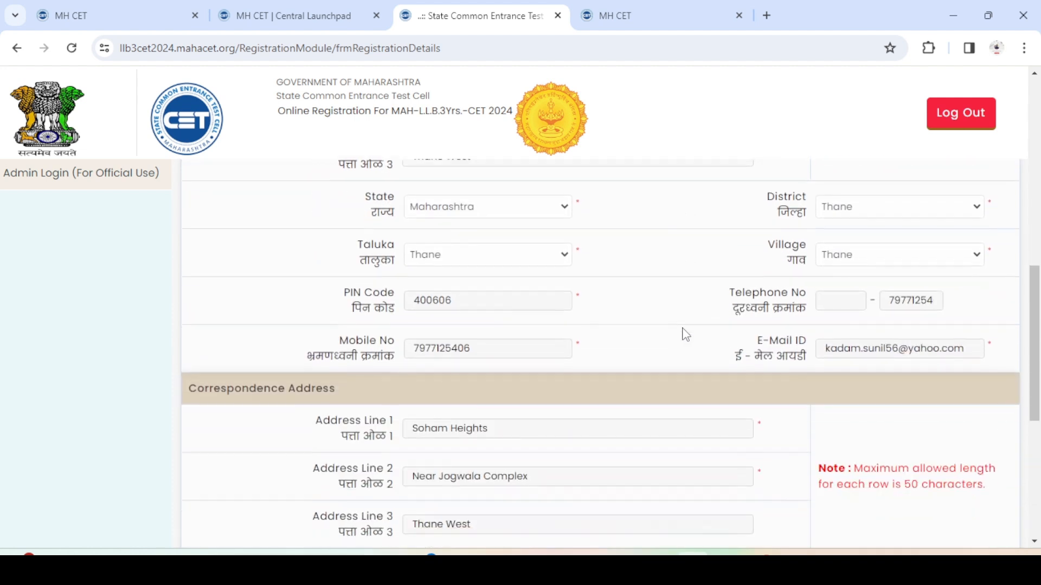
scroll(686, 334, down, 6)
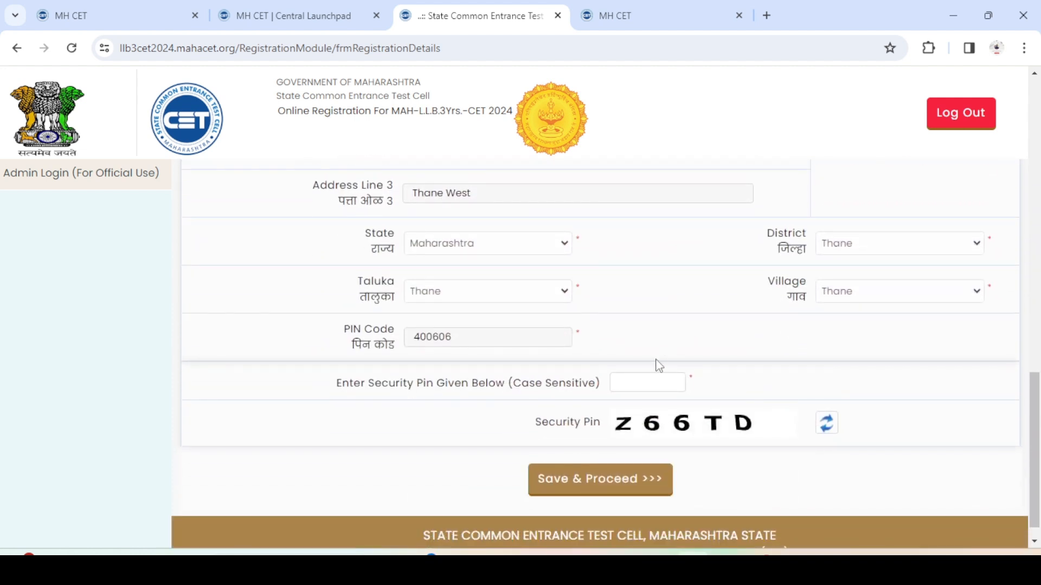
click(639, 360)
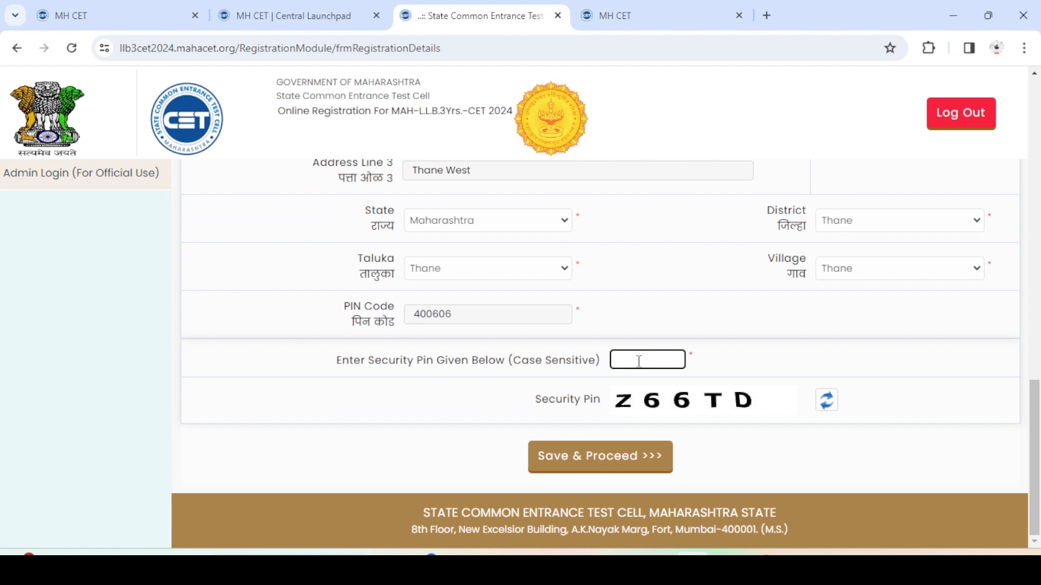
text(Z66TD)
click(621, 471)
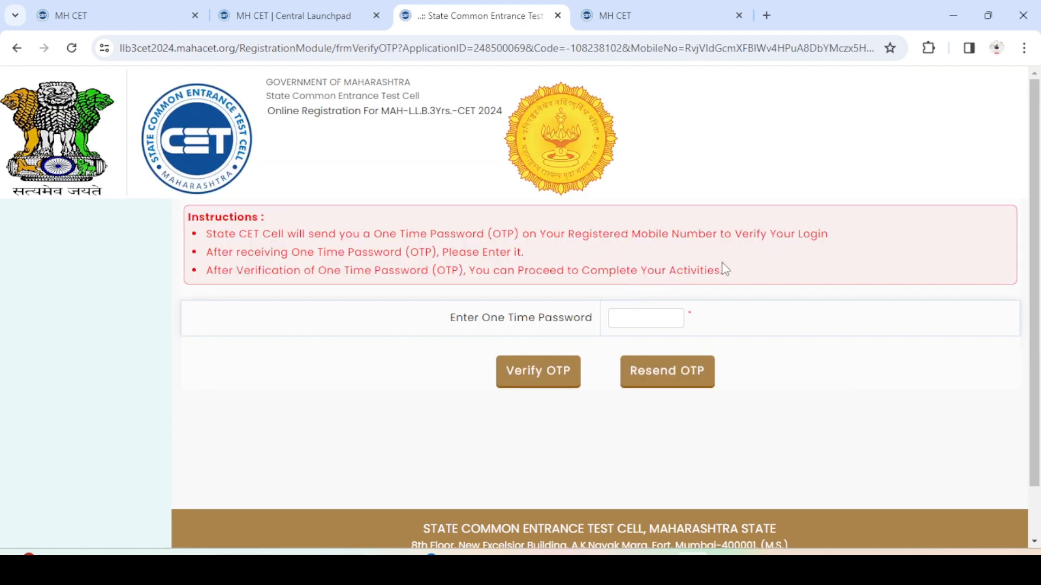
Enter the one-time password sent to the registered mobile number and verify it.
click(631, 322)
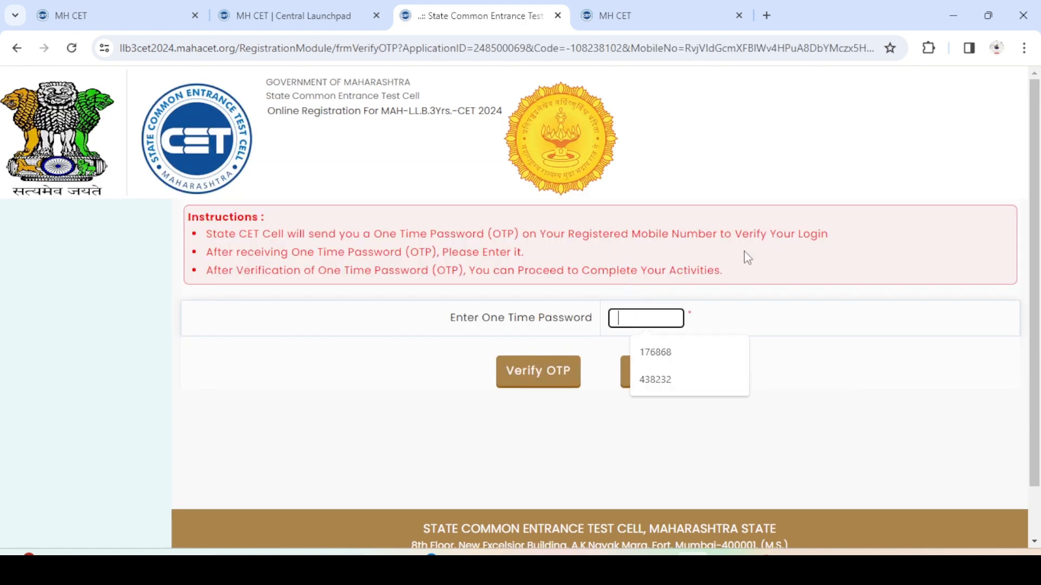
click(826, 363)
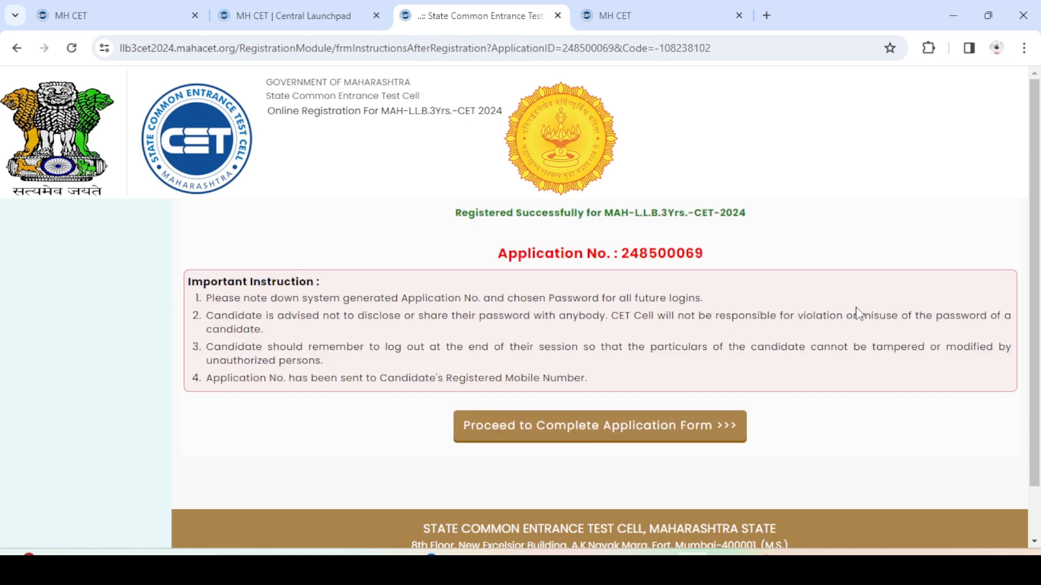
Highlight the generated application number, proceed to complete the application form, and view the form's step status list.
drag(717, 254, 500, 253)
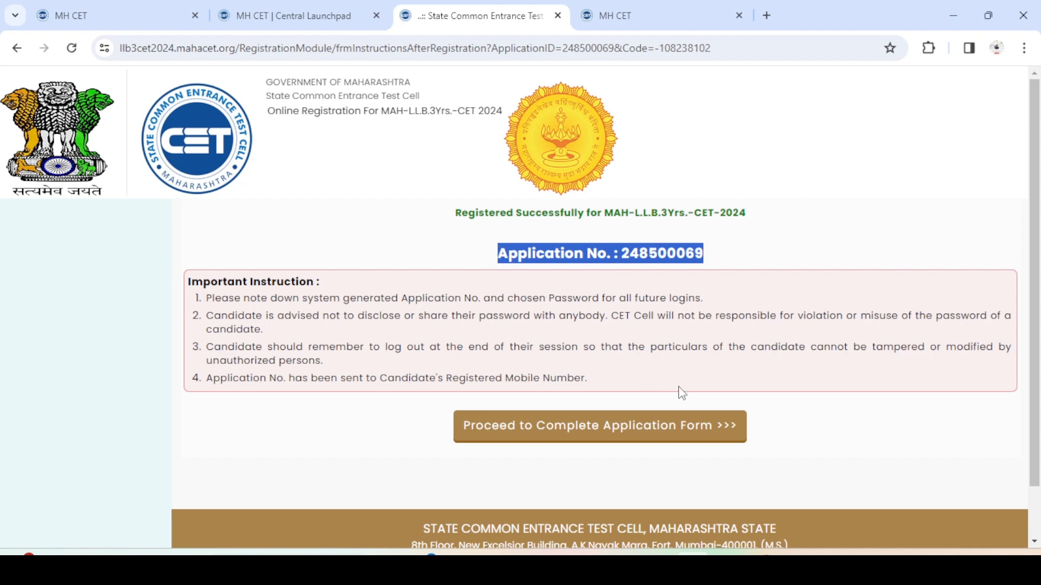
scroll(681, 392, down, 1)
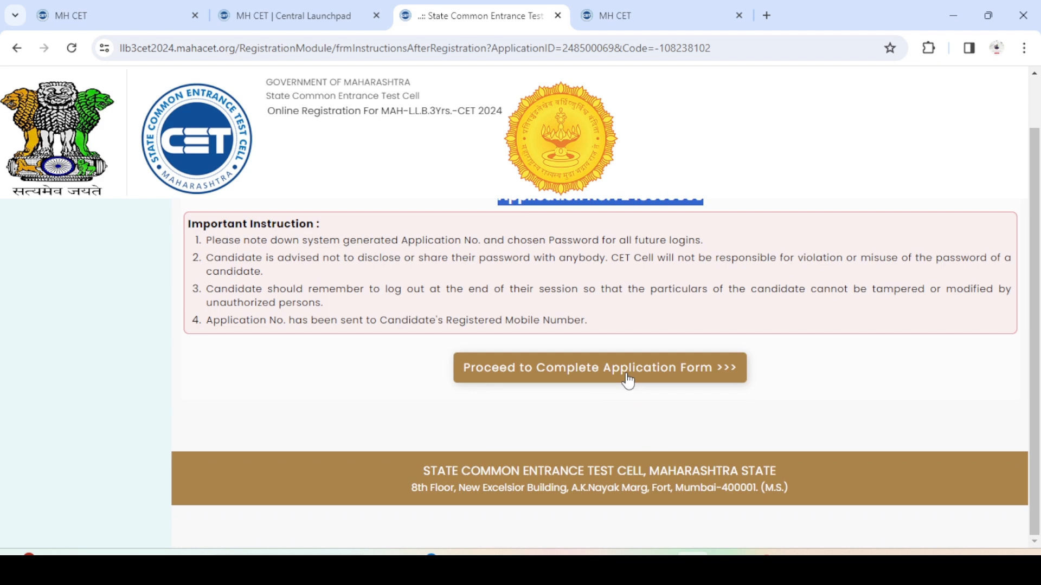
click(628, 368)
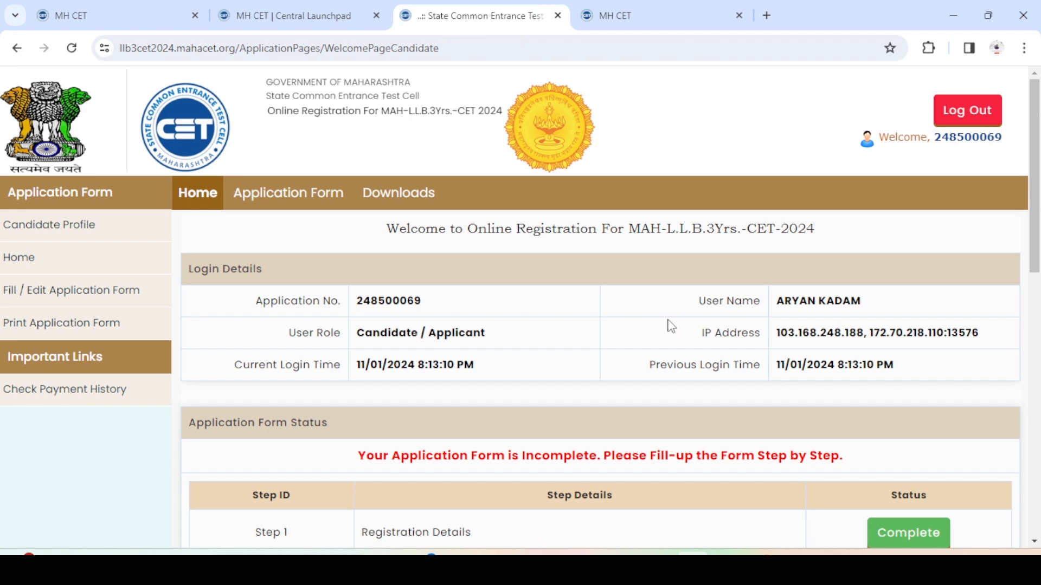
scroll(671, 325, down, 5)
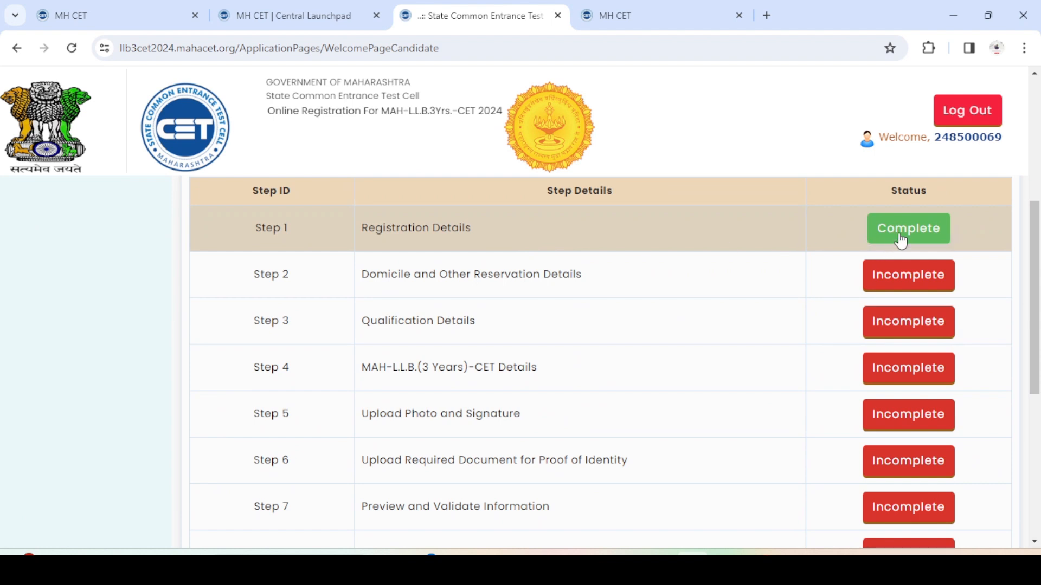
Look through the form's step status list and the candidate profile, and open the application form for filling in.
scroll(490, 294, down, 3)
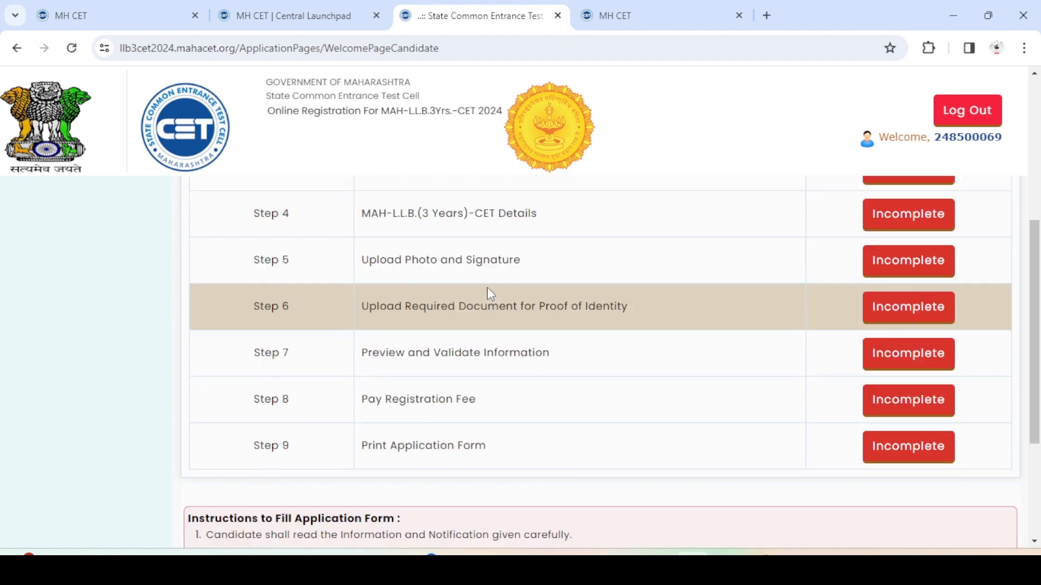
scroll(549, 320, up, 4)
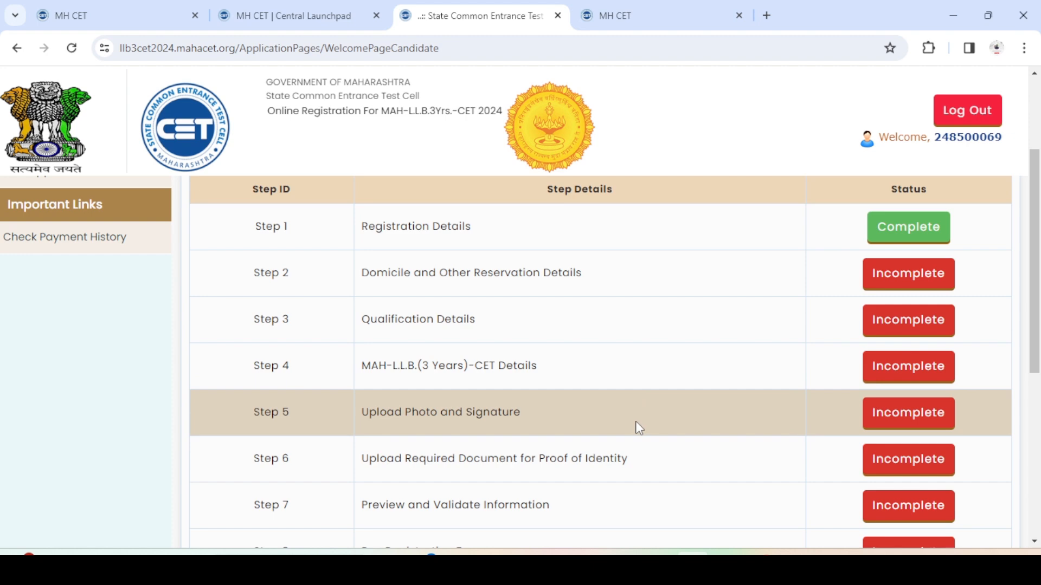
scroll(639, 429, down, 1)
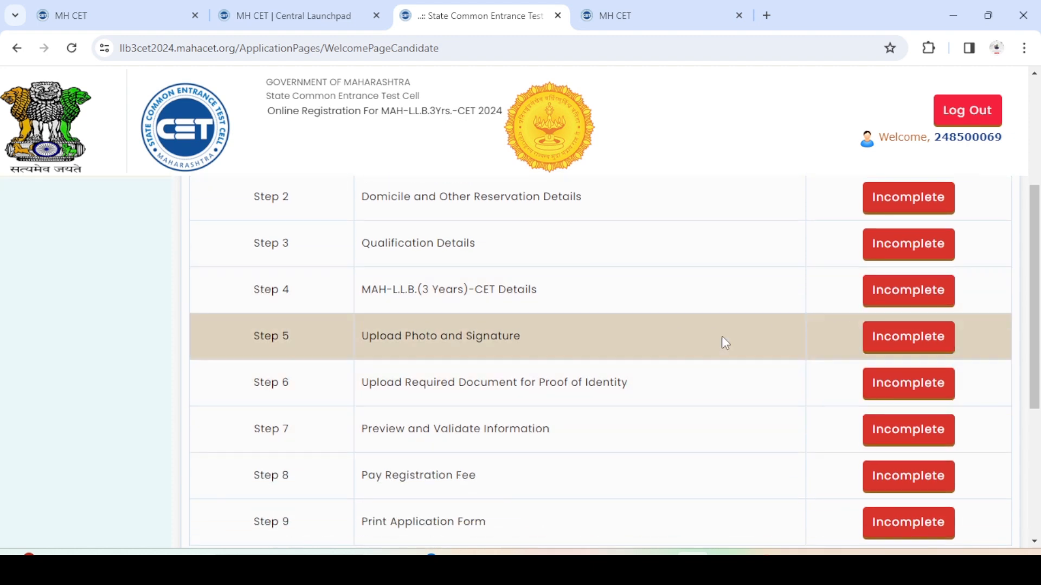
scroll(714, 372, up, 4)
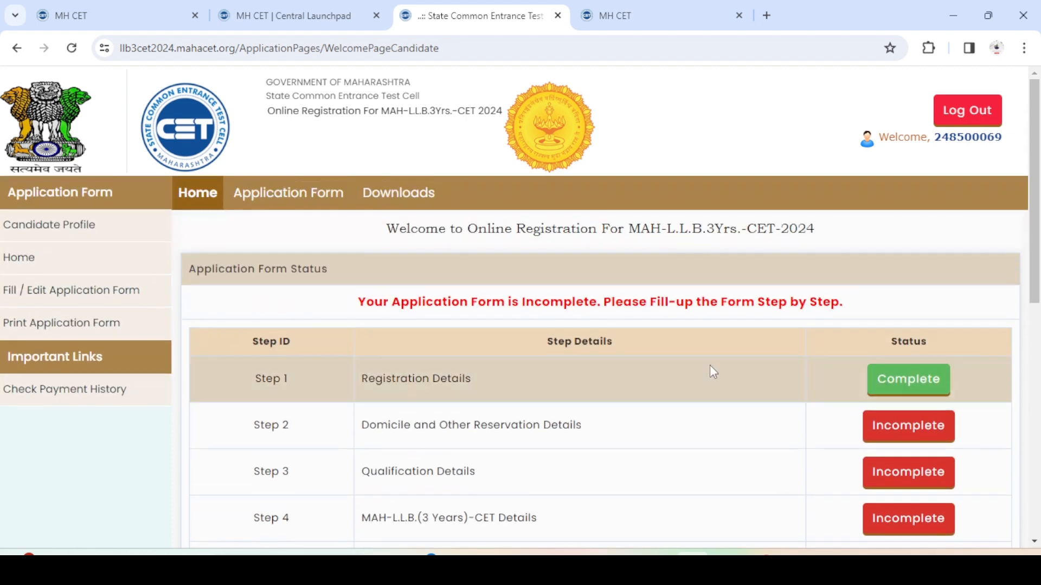
click(76, 234)
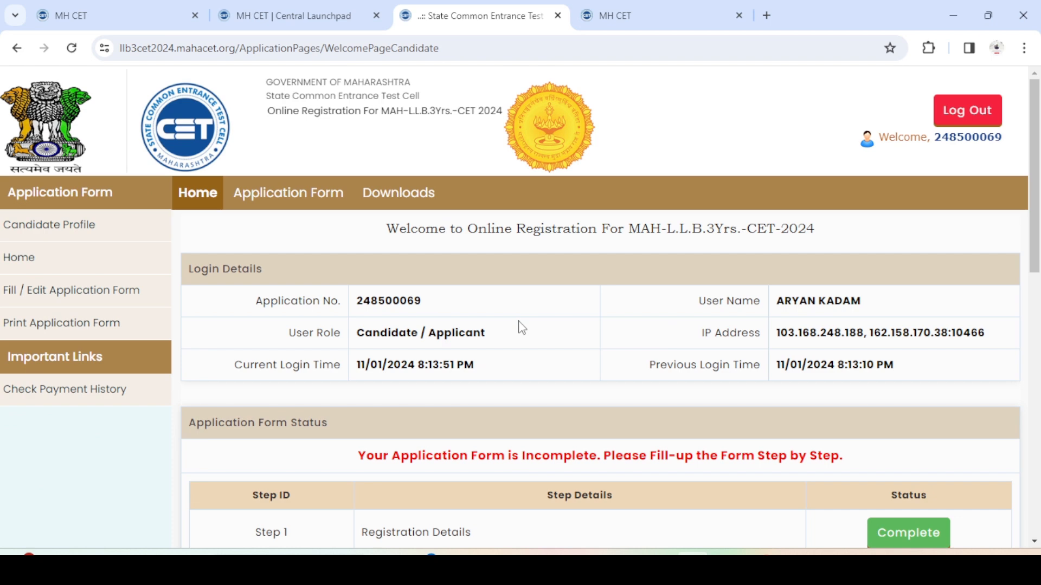
click(85, 304)
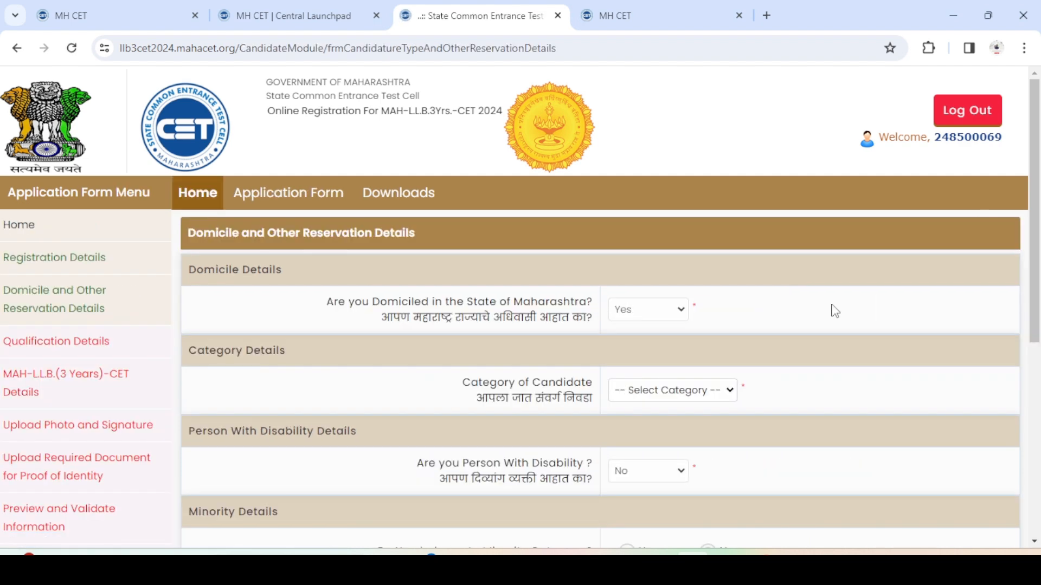
Check the domicile answer, set the candidate's category to Open, and enter Hindu Maratha as the caste name.
drag(362, 302, 503, 306)
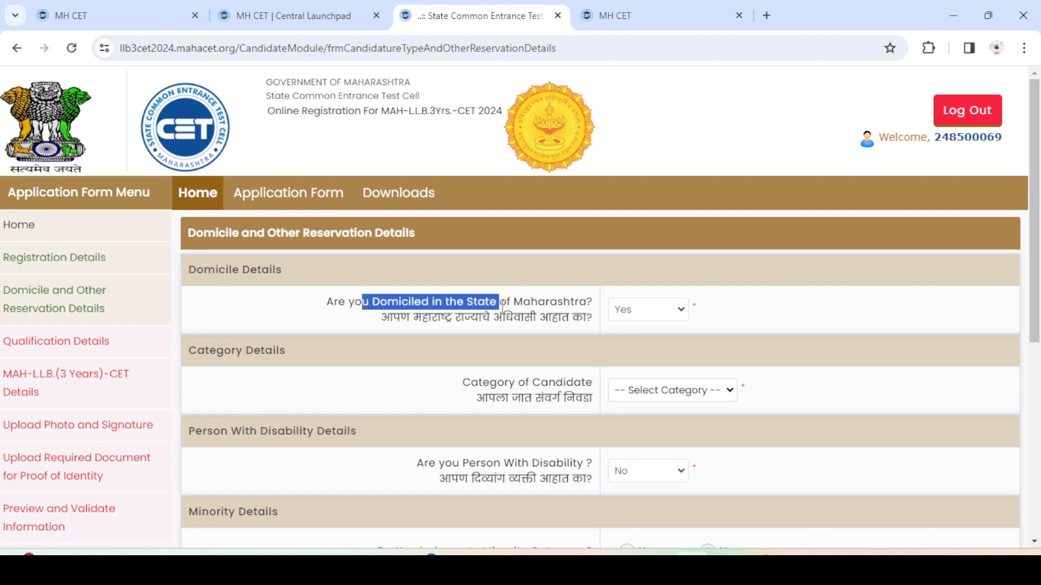
click(526, 315)
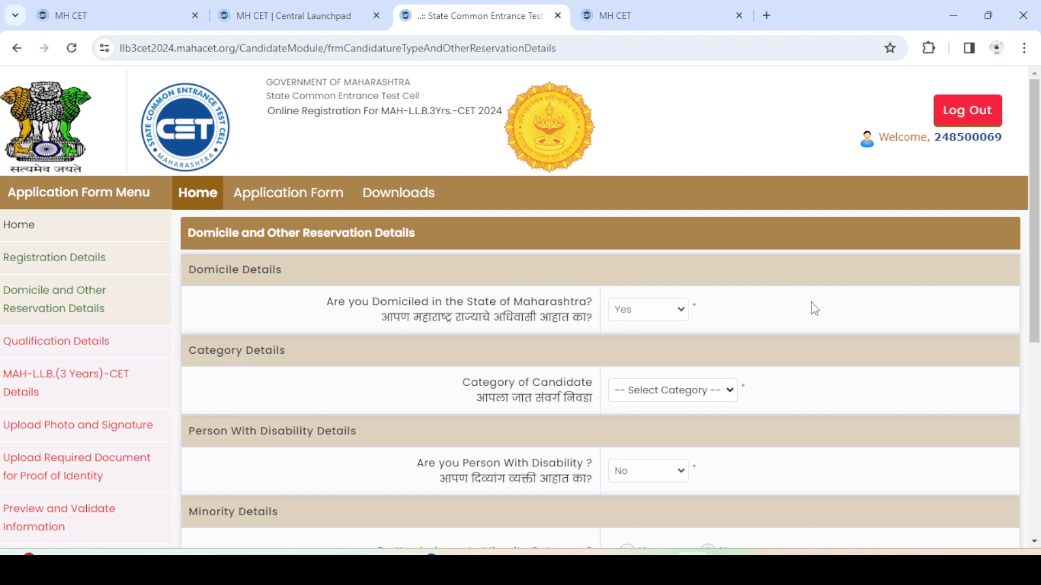
scroll(813, 309, down, 1)
scroll(813, 307, down, 1)
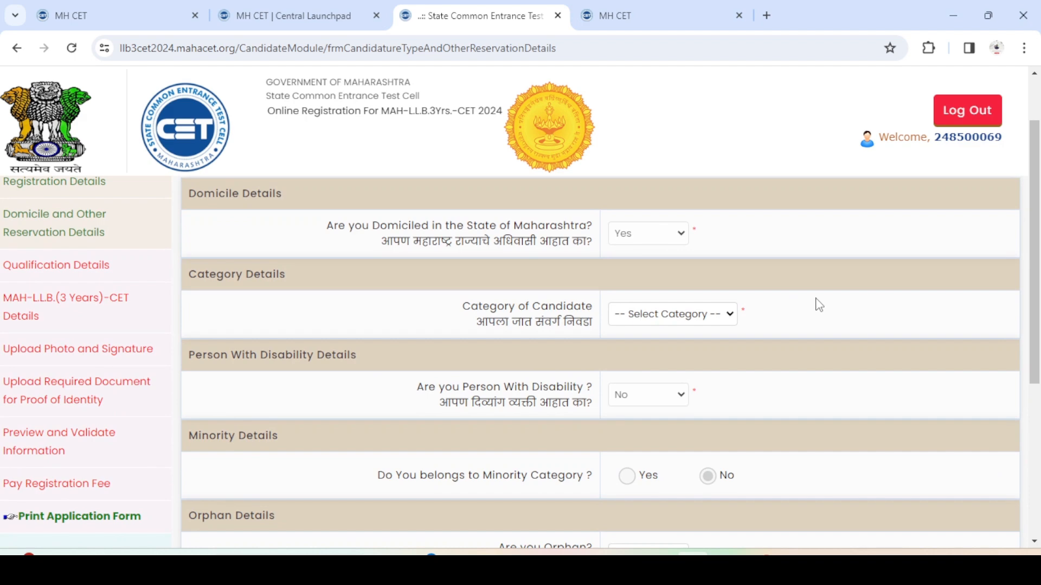
scroll(818, 305, up, 2)
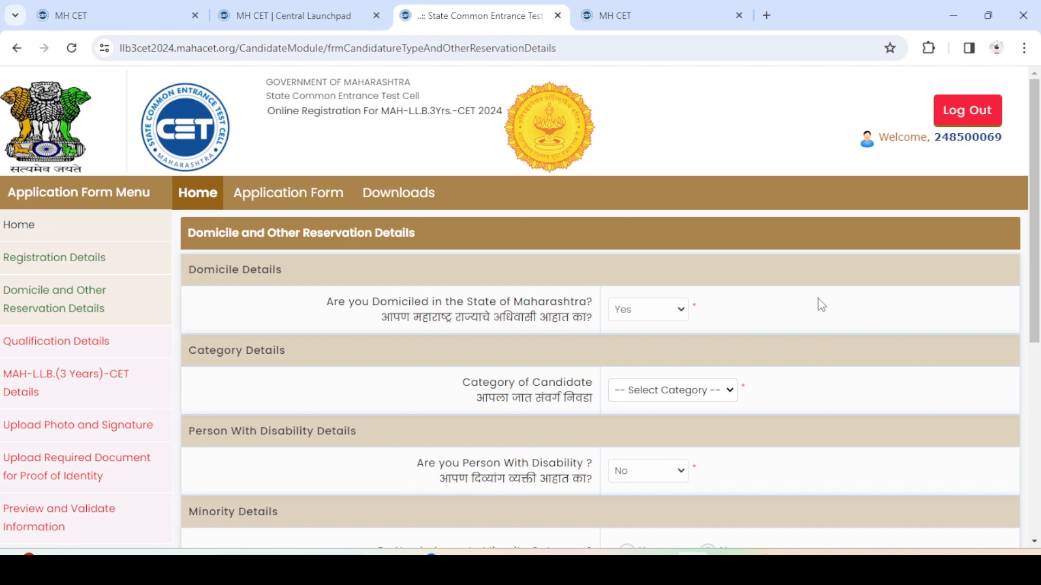
click(675, 393)
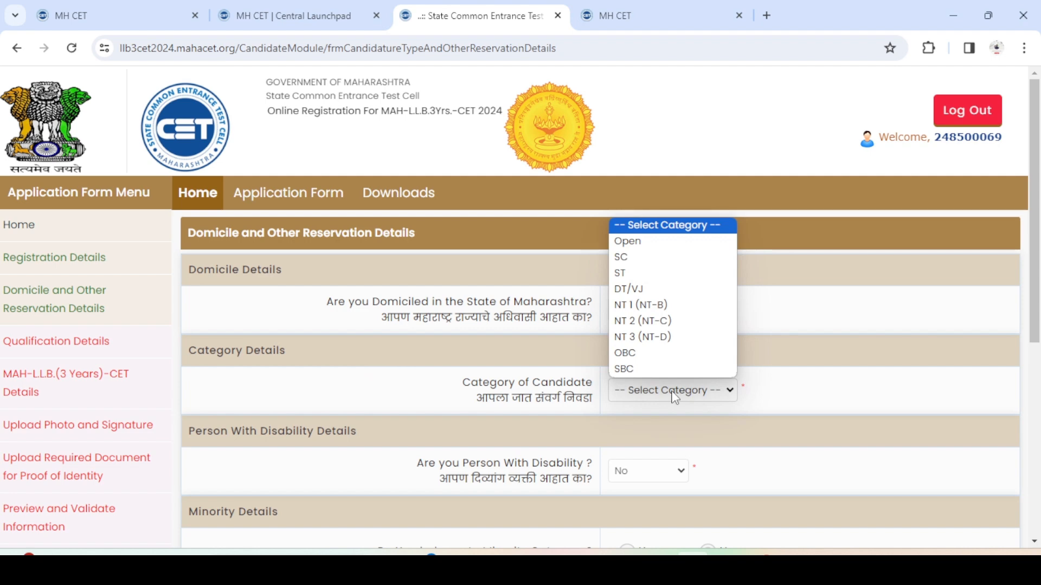
click(676, 244)
scroll(812, 353, down, 1)
scroll(816, 355, down, 1)
click(724, 363)
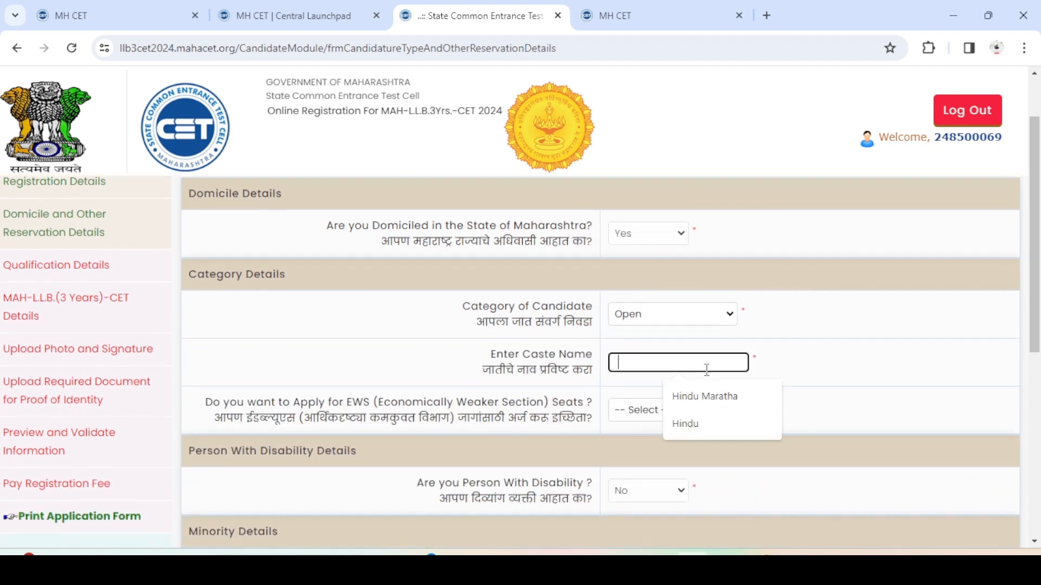
click(744, 398)
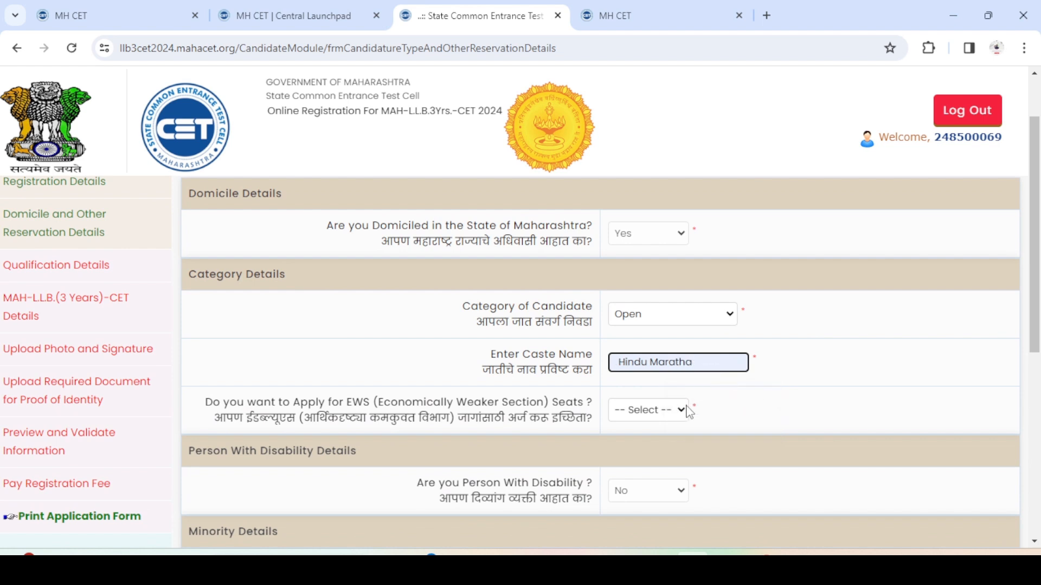
Answer No to applying for EWS (Economically Weaker Section) seats.
click(446, 412)
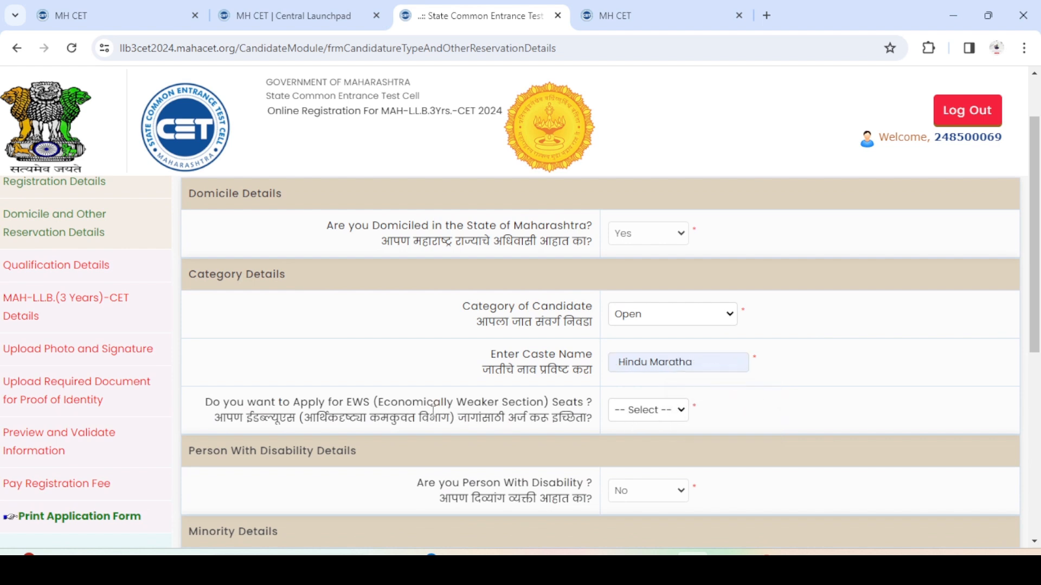
click(648, 412)
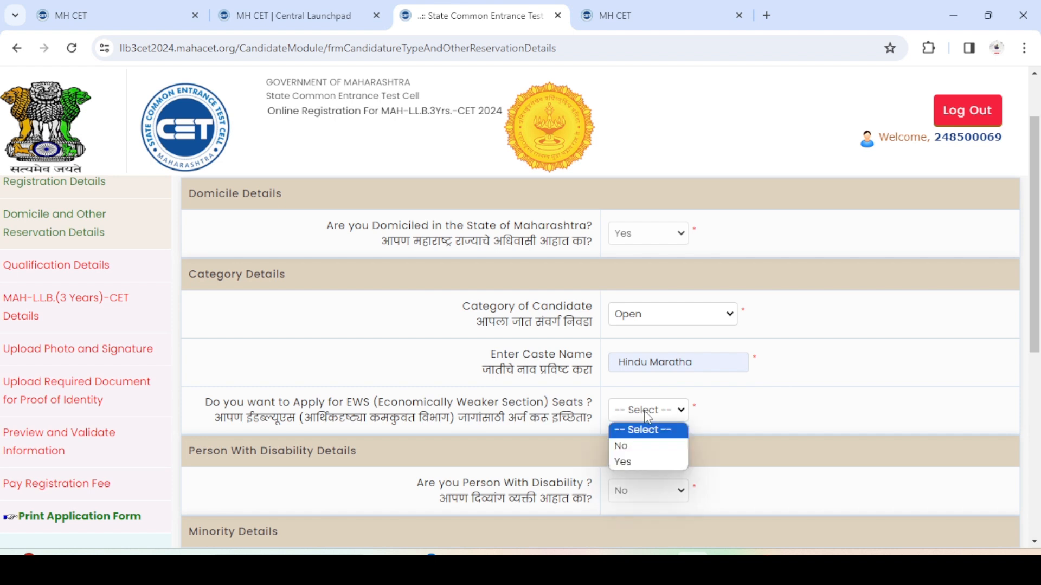
click(640, 446)
scroll(821, 364, down, 1)
scroll(821, 359, down, 1)
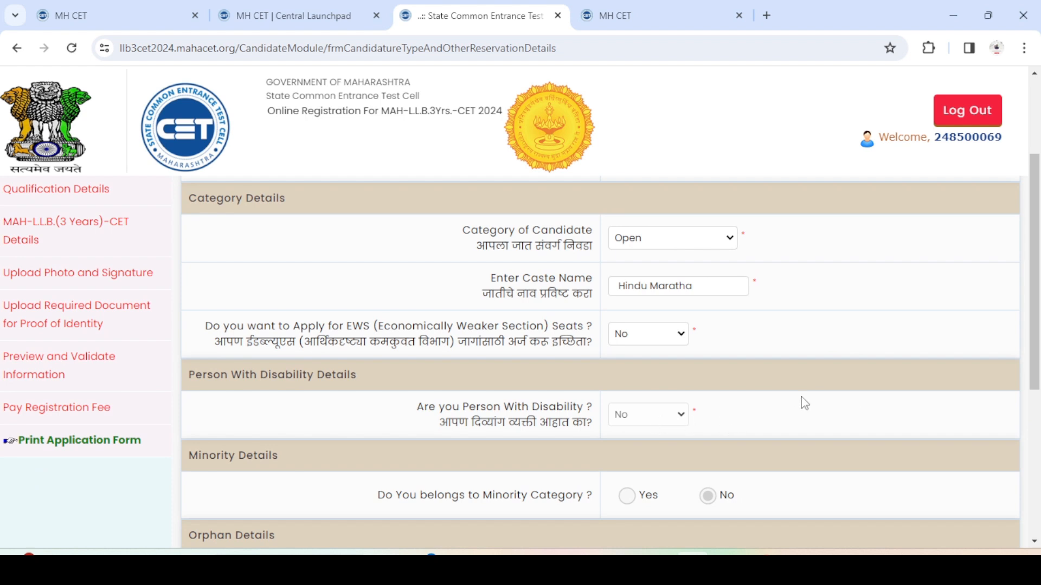
Check the prefilled disability and minority answers, and answer No to the orphan question.
drag(464, 406, 576, 407)
click(818, 411)
scroll(824, 398, down, 3)
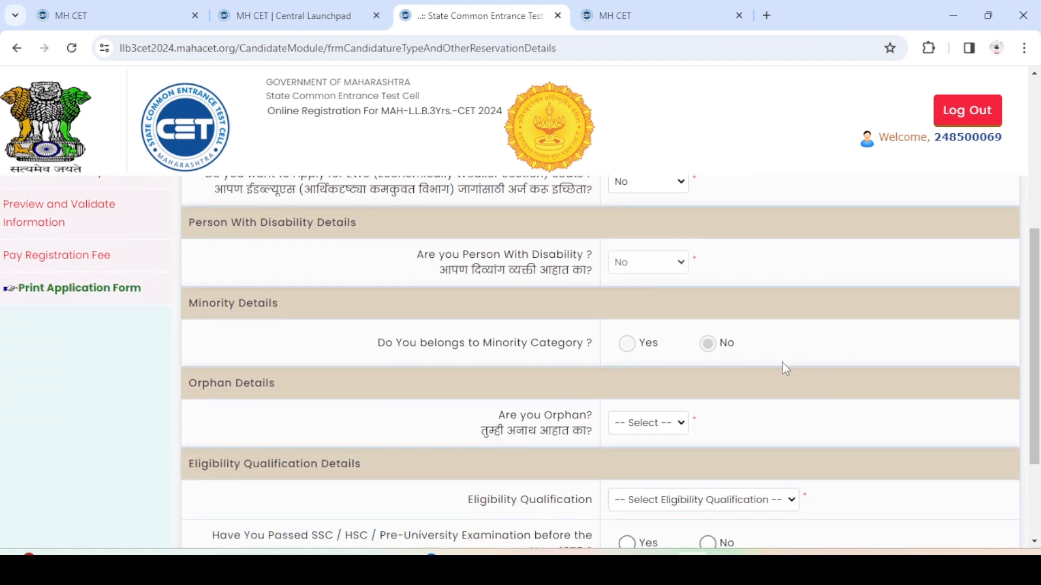
click(649, 424)
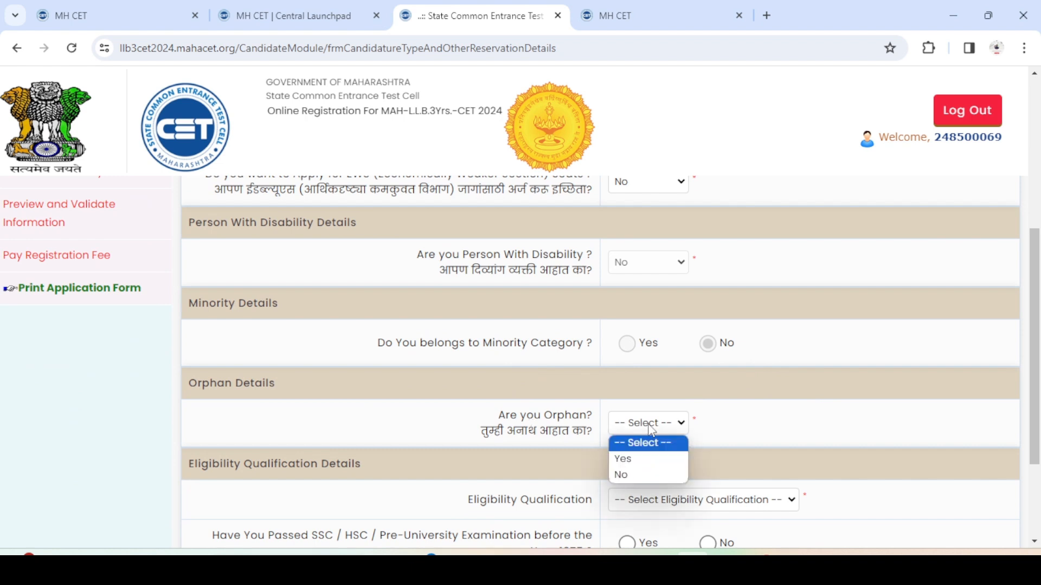
click(630, 480)
Set the eligibility qualification to Graduation, answer No to passing SSC/HSC before 1975, and save the reservation details.
scroll(795, 340, down, 3)
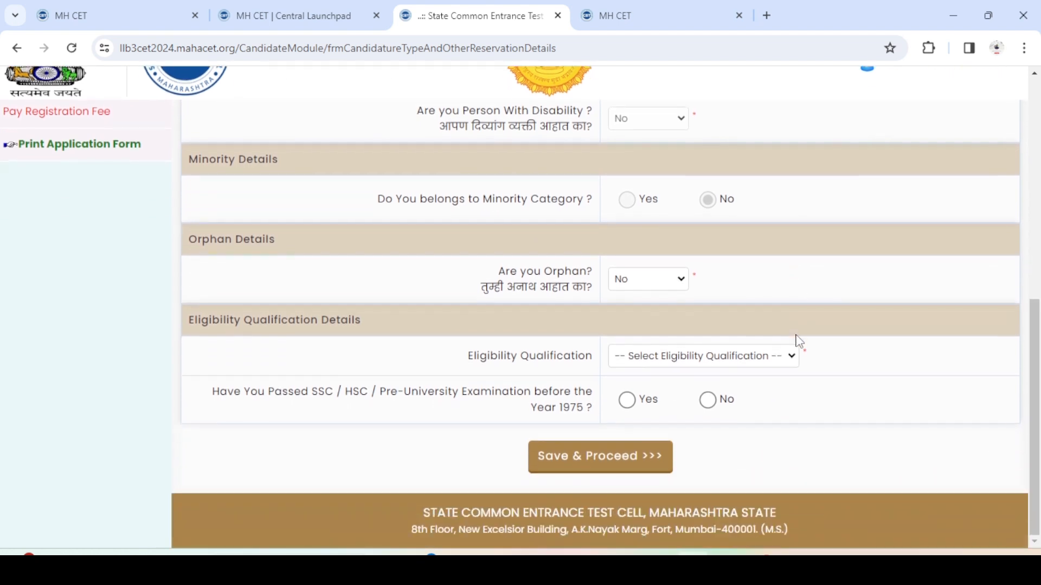
click(746, 364)
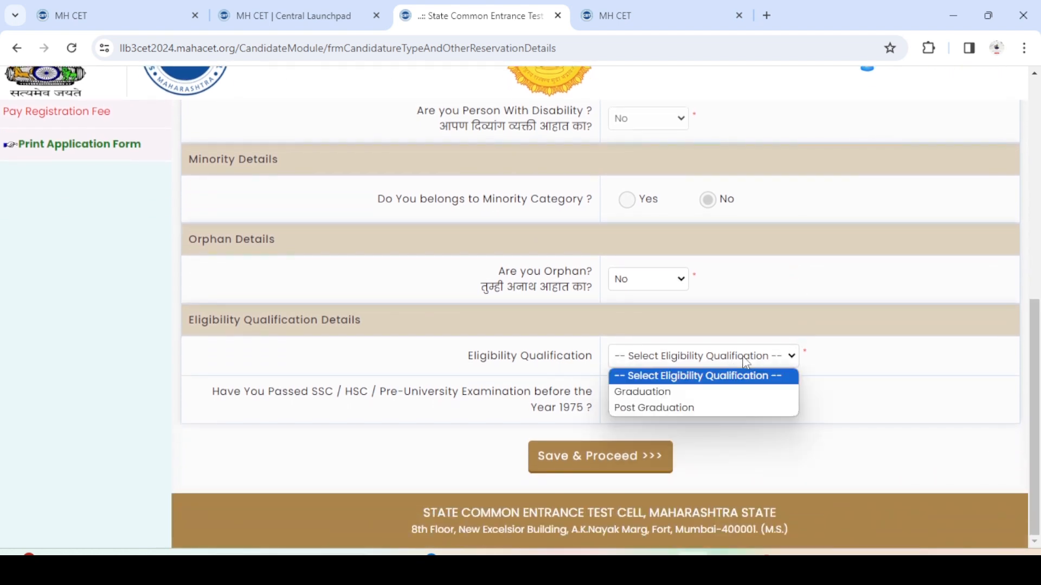
click(709, 394)
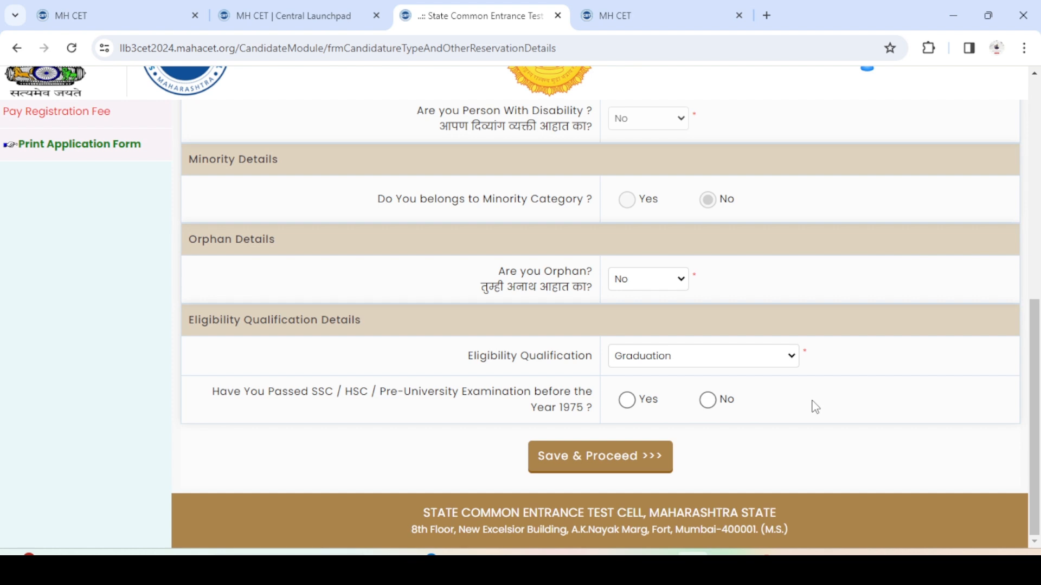
click(710, 403)
click(612, 460)
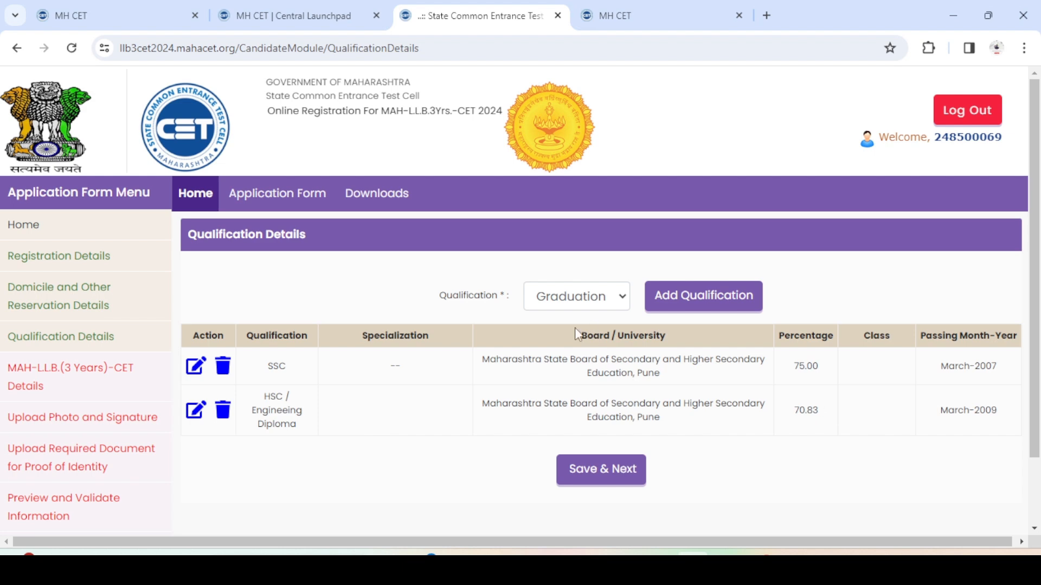
Add a Graduation qualification with Maharashtra as the university state and B.A. as the degree.
click(720, 305)
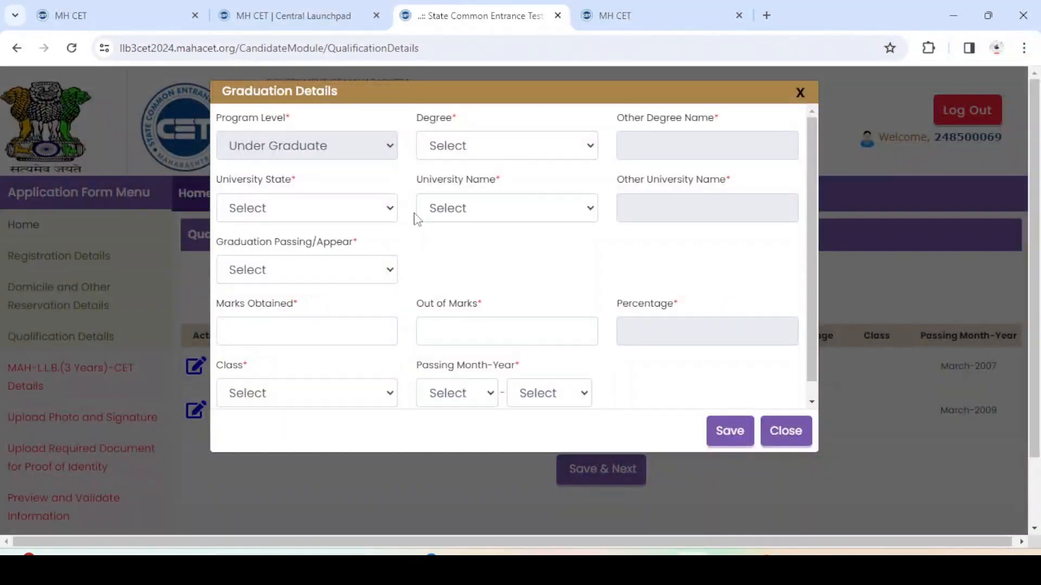
click(288, 211)
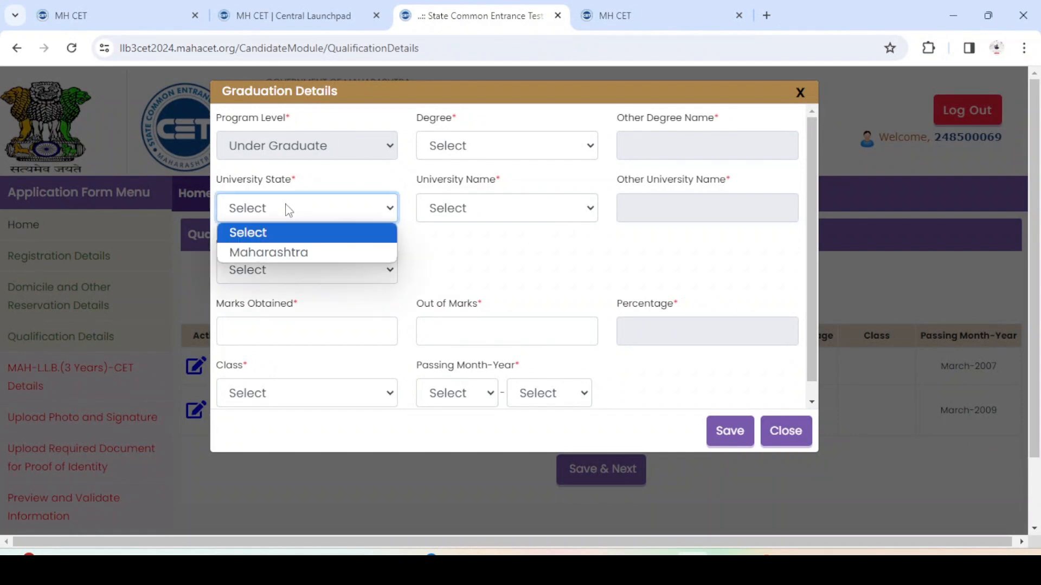
click(282, 252)
click(440, 152)
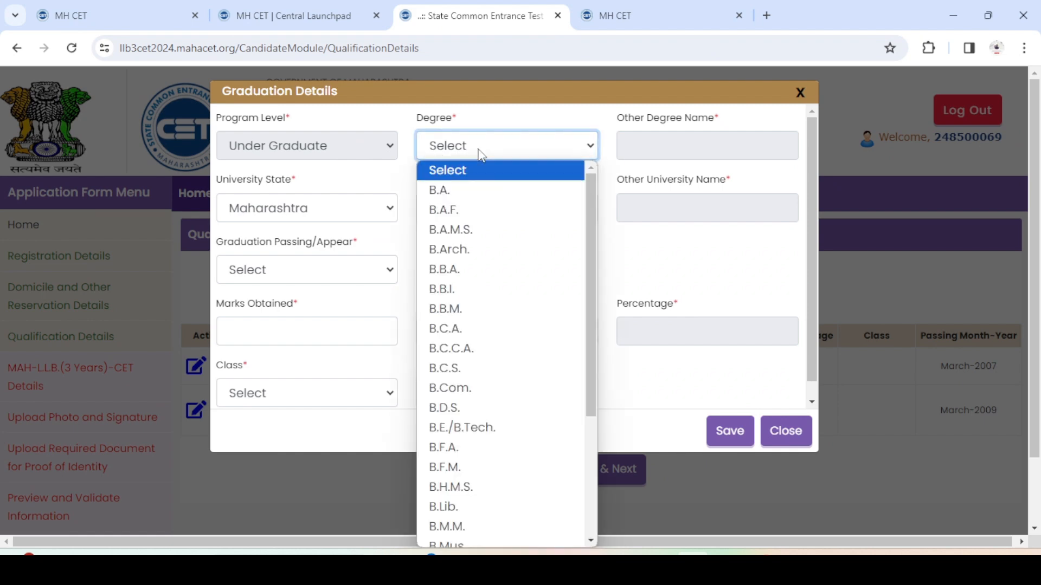
click(498, 195)
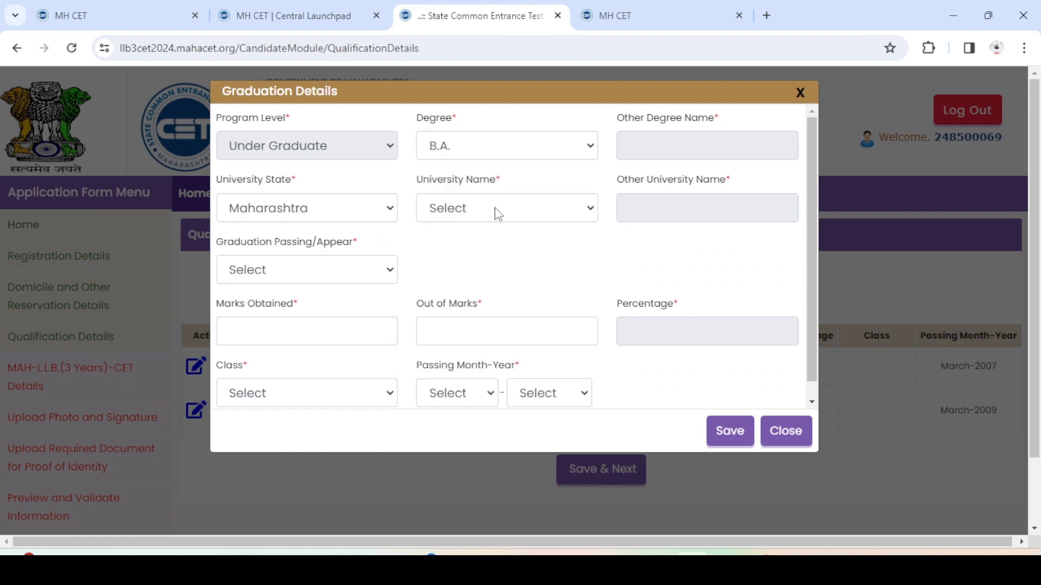
Find and select University of Mumbai as the university name in the graduation details.
click(495, 217)
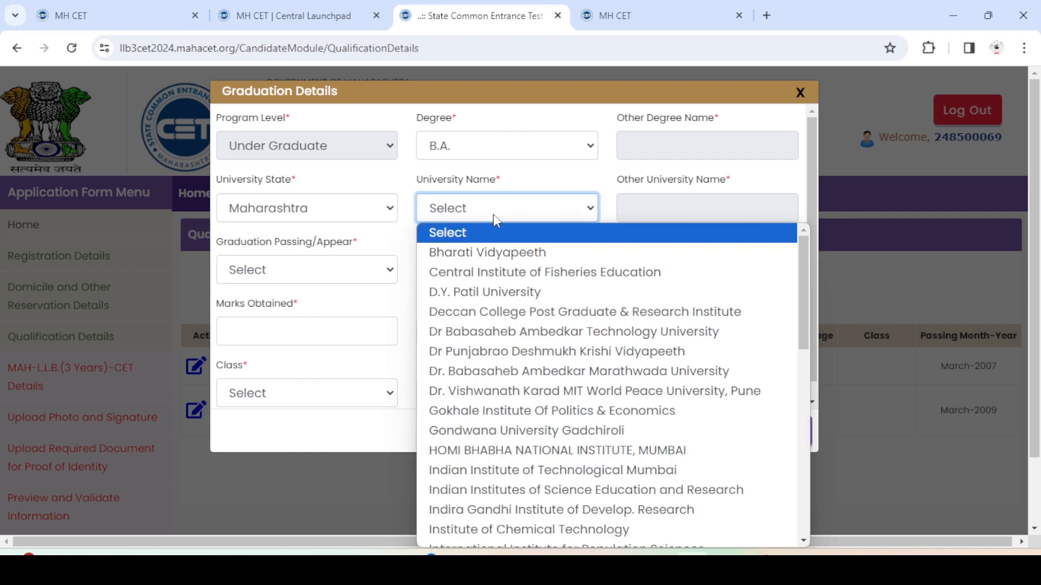
key(m)
scroll(542, 391, up, 1)
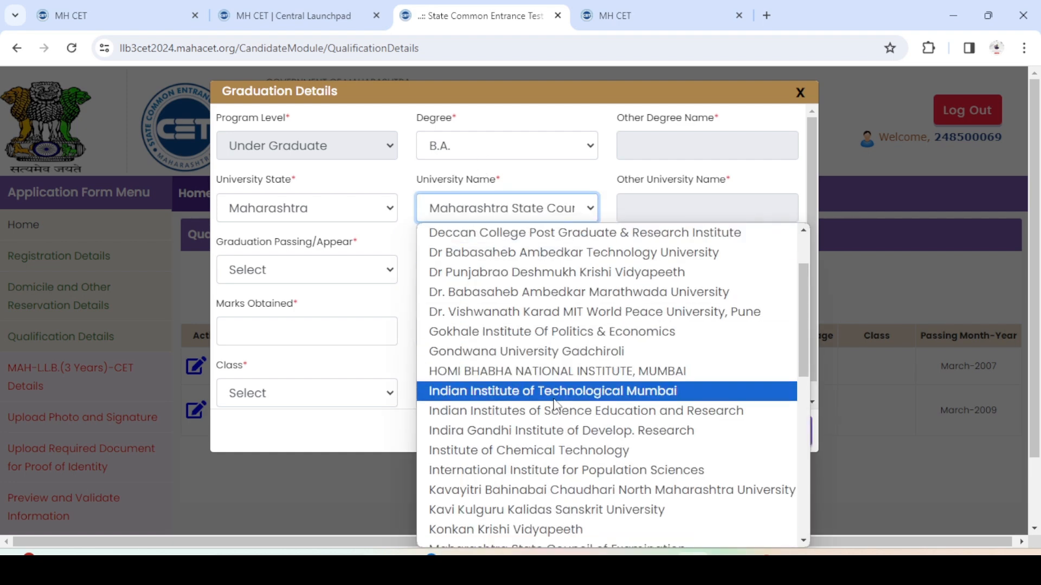
scroll(556, 405, down, 5)
key(u)
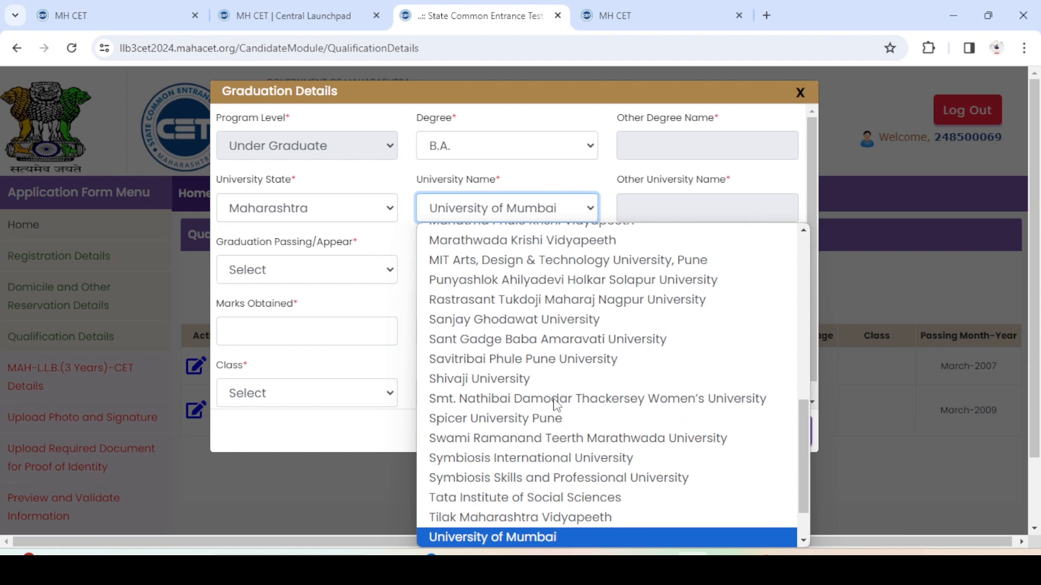
click(541, 539)
Set the Graduation Passing/Appear status to Appeared and save the graduation details.
click(321, 275)
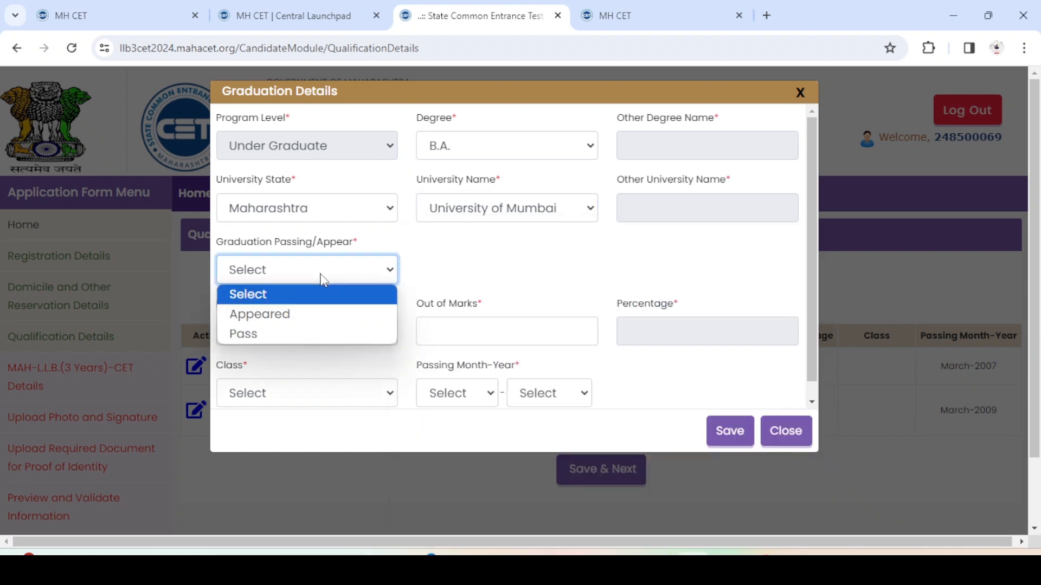
click(309, 319)
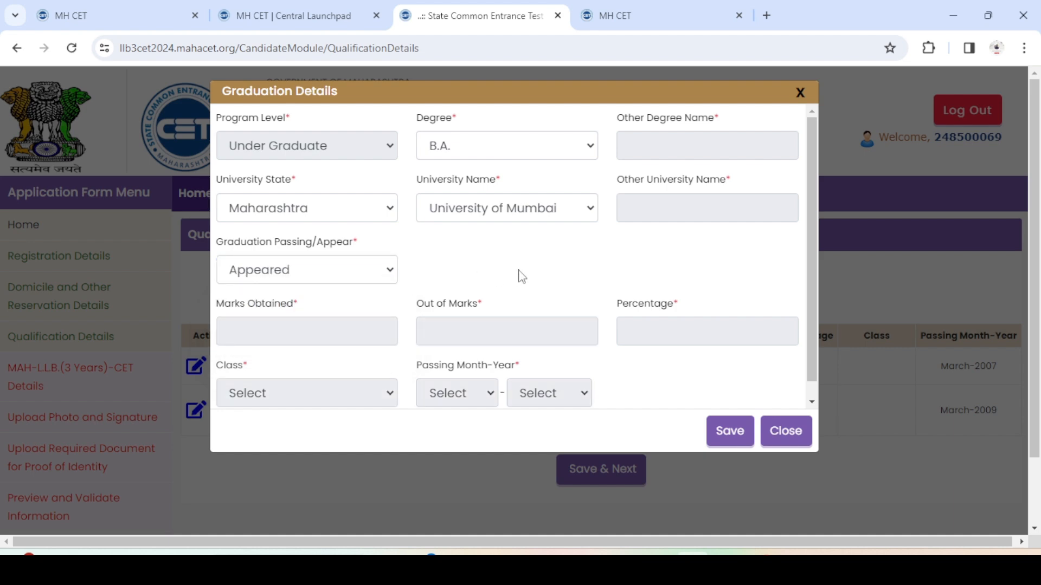
click(728, 433)
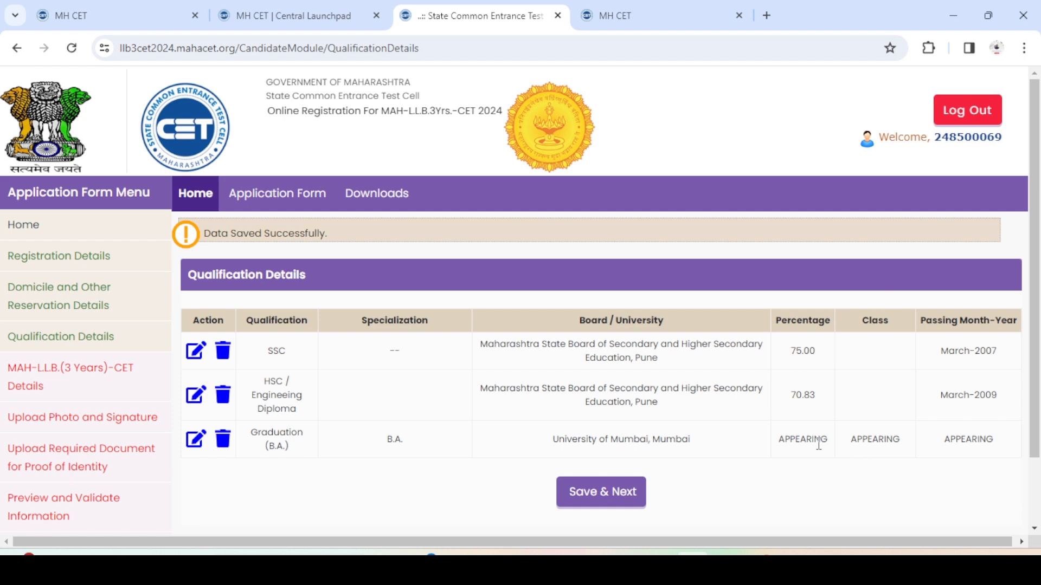
Reopen the B.A. graduation entry for editing and switch its Graduation Passing/Appear status to Pass.
click(197, 443)
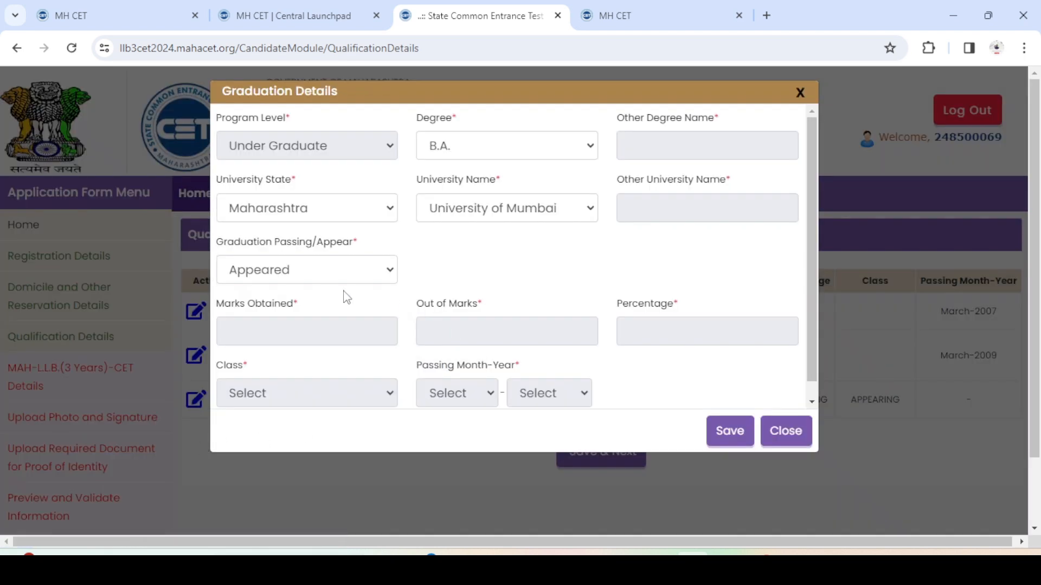
click(304, 278)
click(275, 332)
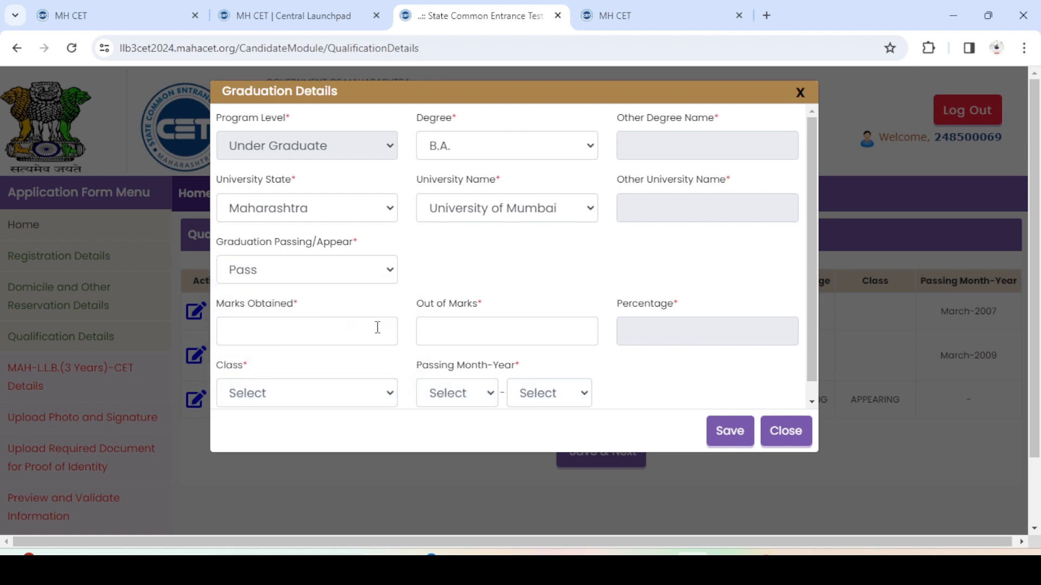
click(294, 331)
click(478, 329)
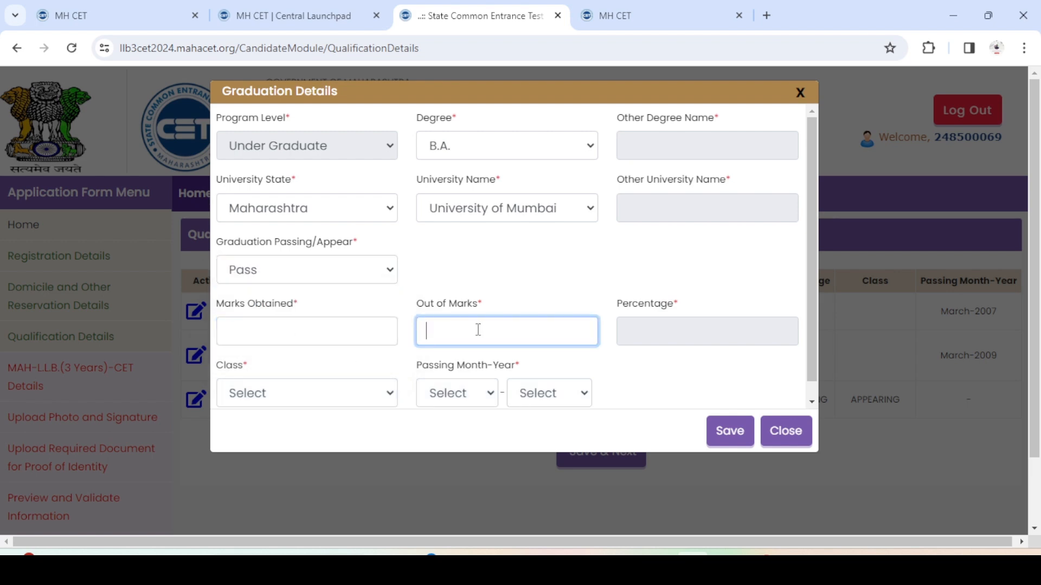
Set the Graduation Passing/Appear status back to Appeared and save the graduation entry.
click(301, 281)
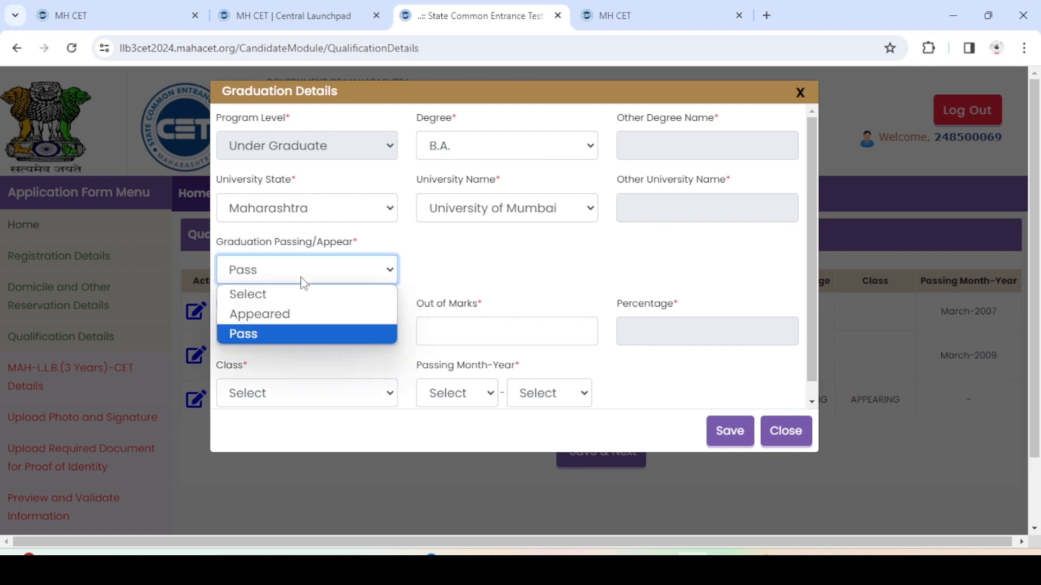
click(287, 315)
click(730, 432)
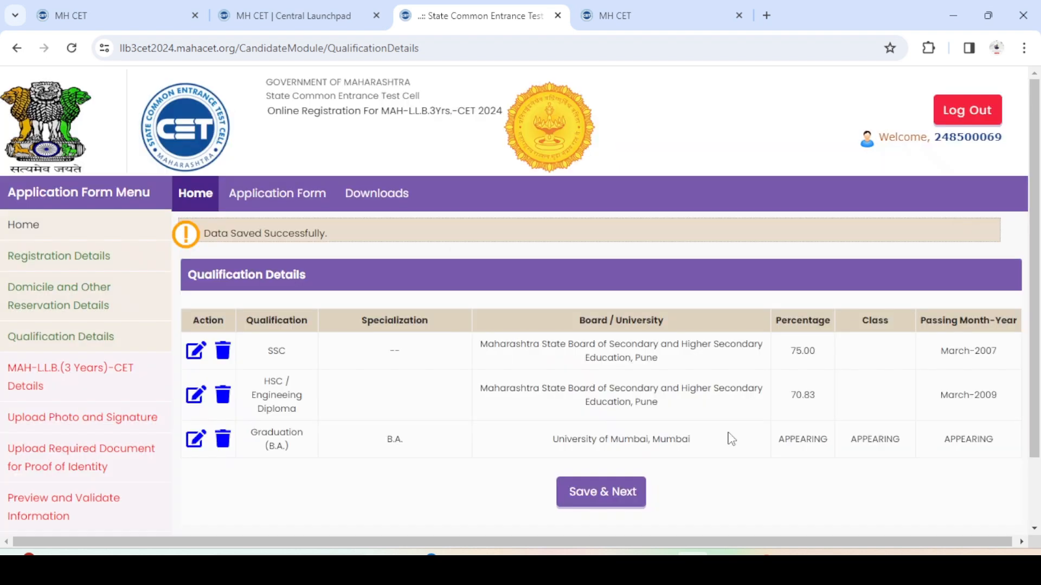
Save the qualification details and choose Thane as the examination center district at preference number 1.
click(607, 503)
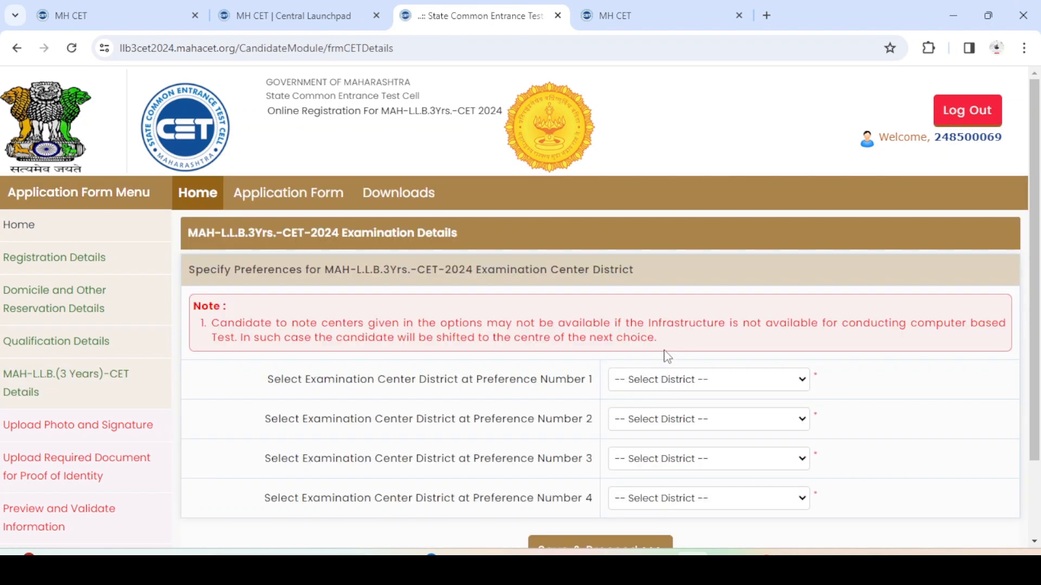
scroll(824, 311, down, 2)
scroll(824, 315, up, 2)
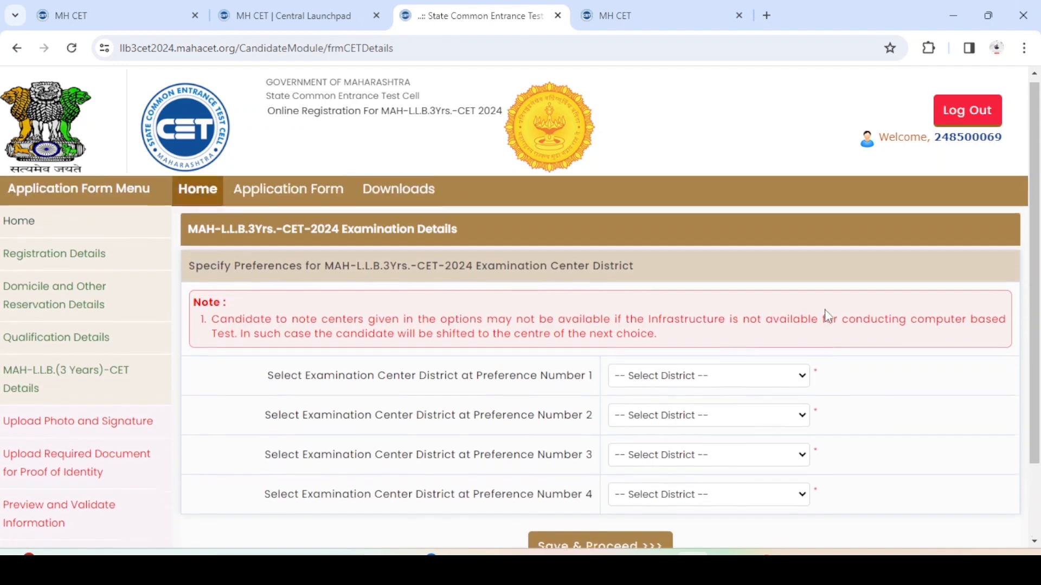
click(728, 386)
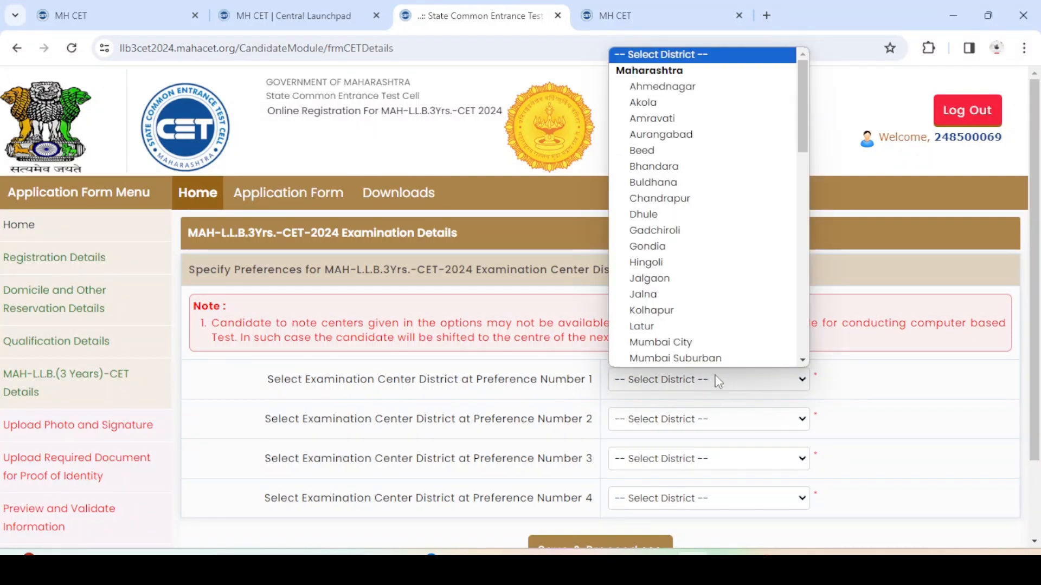
scroll(731, 211, down, 6)
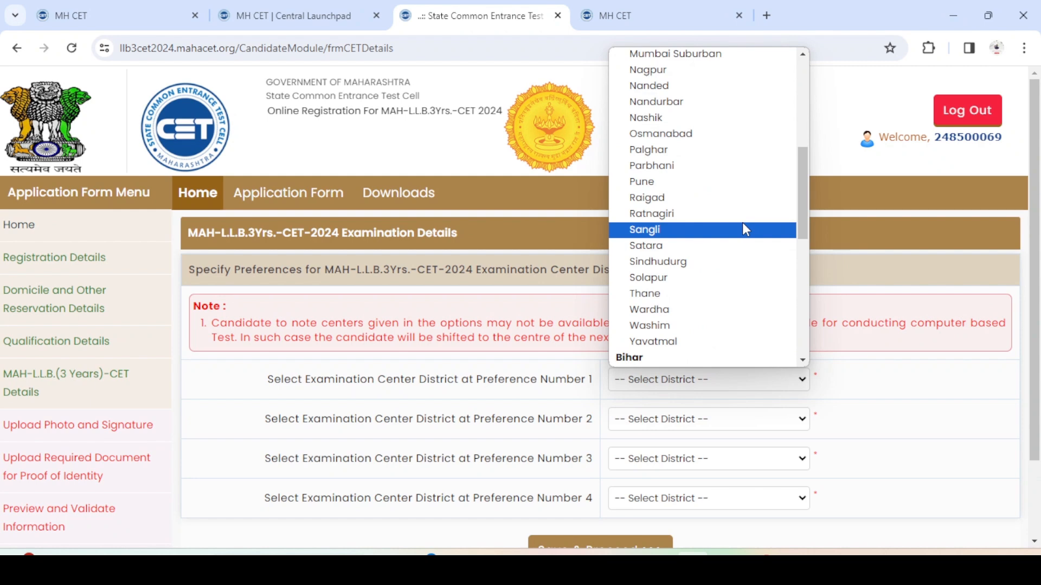
click(685, 293)
Find Raigad among the Maharashtra districts and choose it as the examination center district at preference number 2.
click(691, 423)
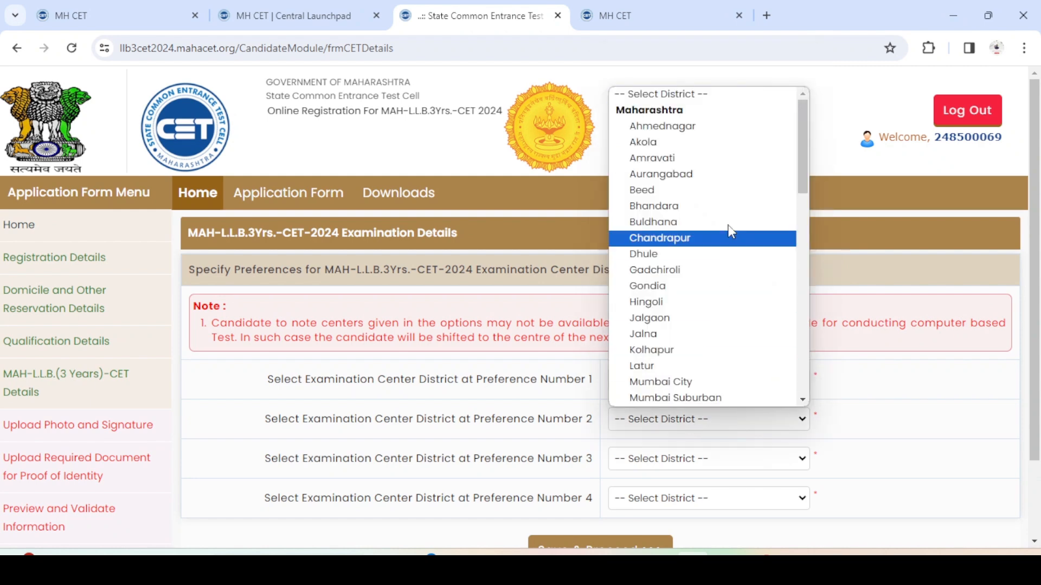
scroll(732, 295, down, 6)
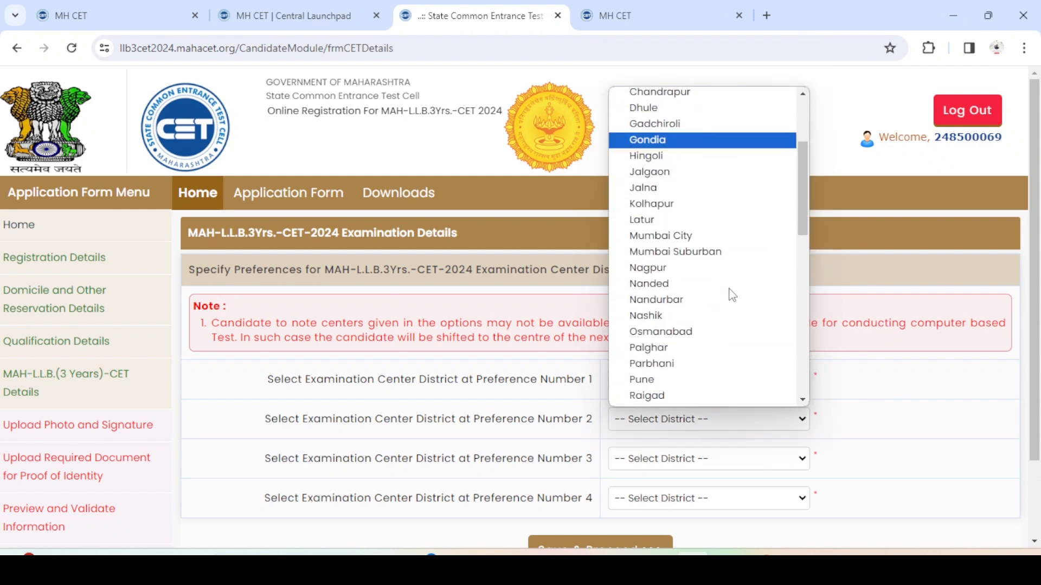
scroll(731, 295, up, 6)
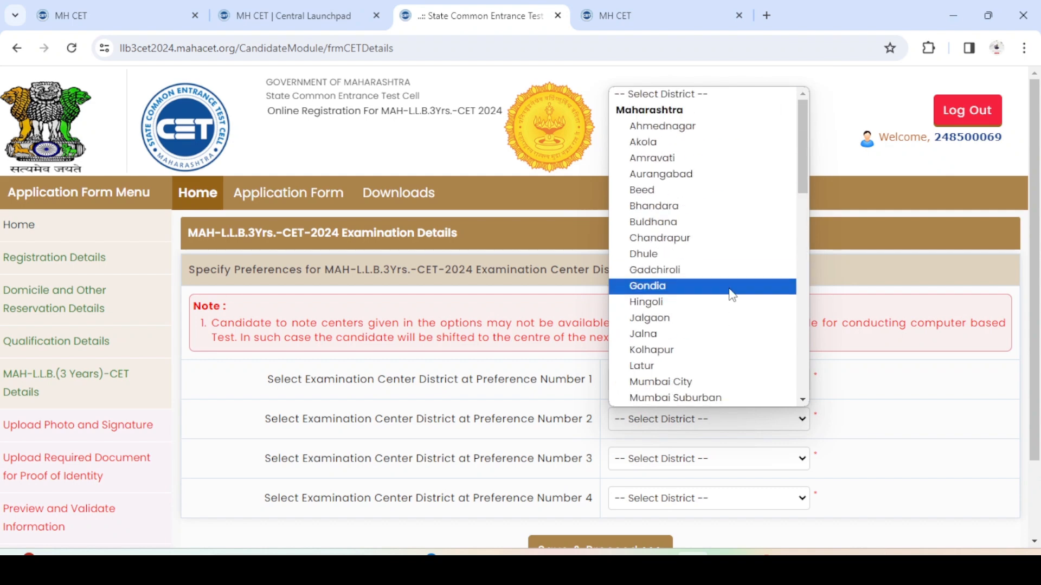
scroll(730, 293, down, 4)
scroll(730, 292, up, 4)
scroll(731, 302, down, 1)
scroll(730, 293, down, 3)
scroll(731, 297, down, 3)
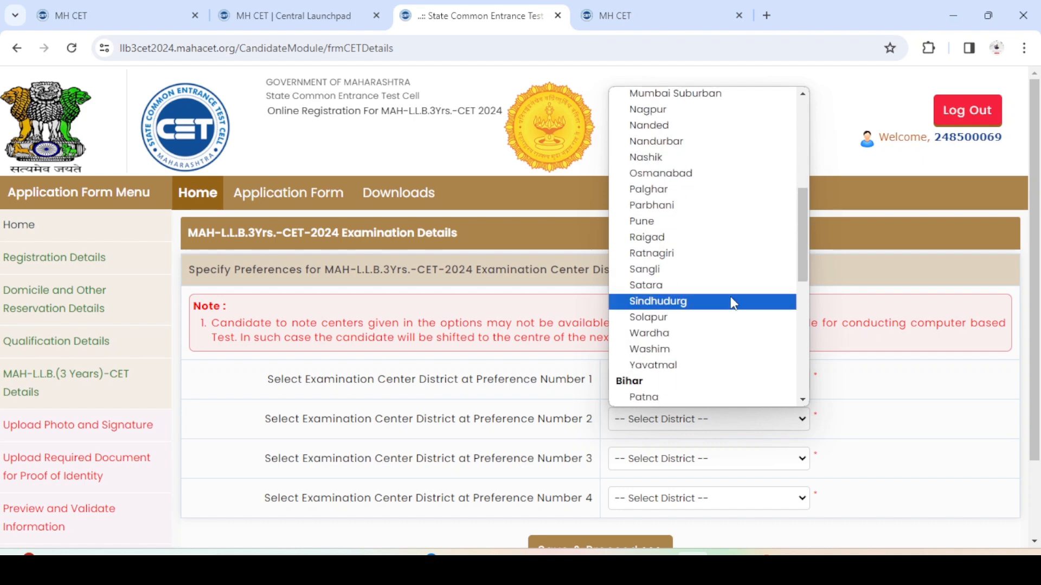
click(724, 239)
Choose Kolhapur as the third and Mumbai City as the fourth examination center district preference.
click(703, 460)
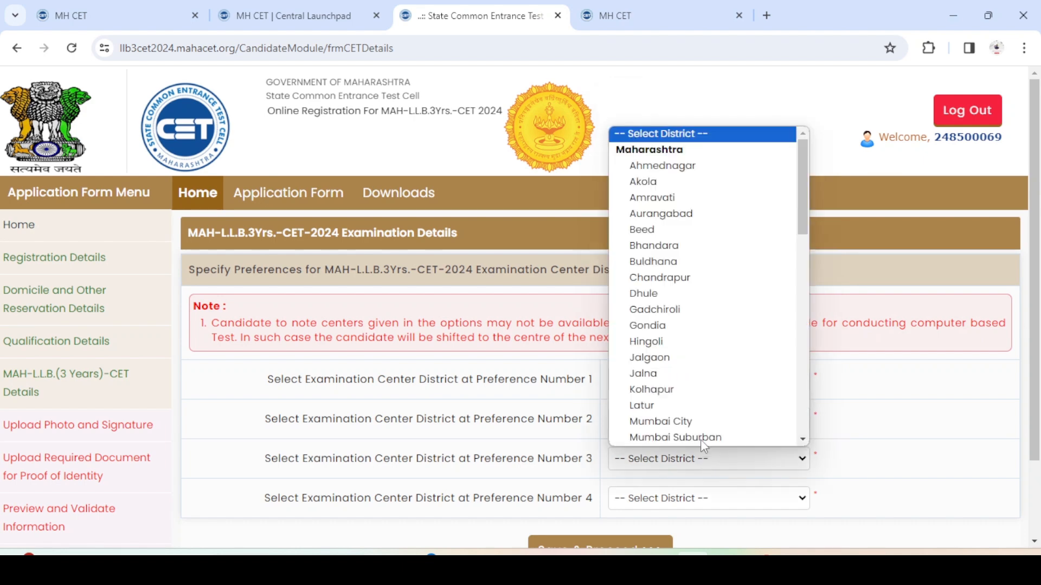
click(701, 393)
scroll(721, 367, down, 2)
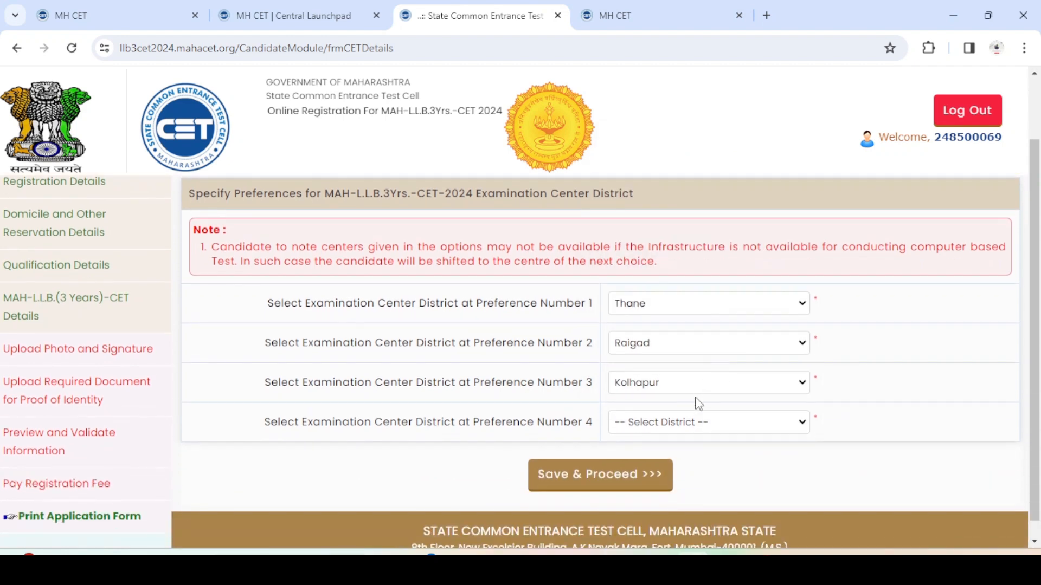
click(692, 424)
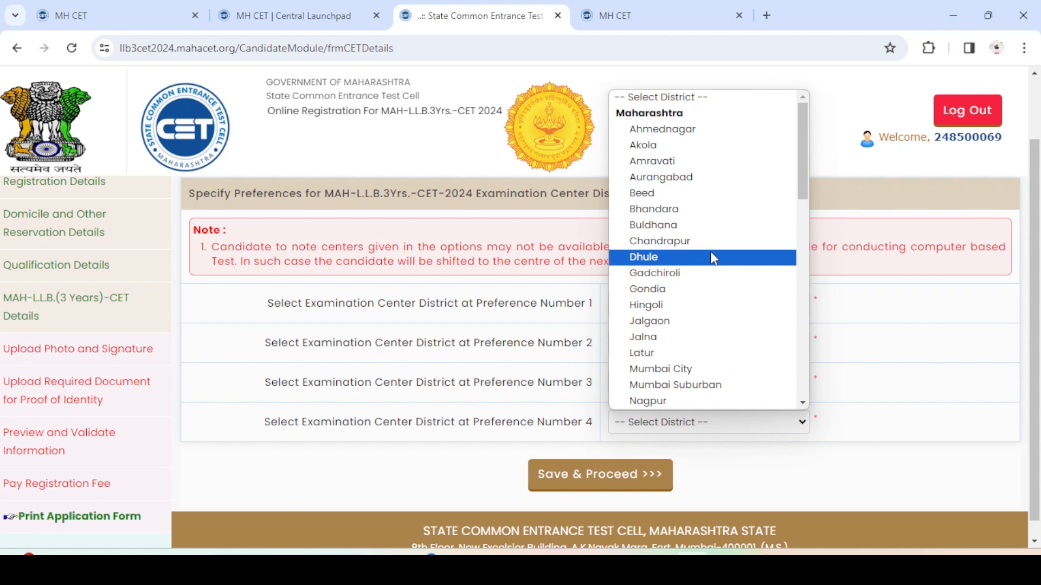
scroll(710, 257, down, 3)
click(705, 216)
Set the third district preference to Mumbai Suburban and the fourth to Mumbai City, and save the examination details.
click(692, 383)
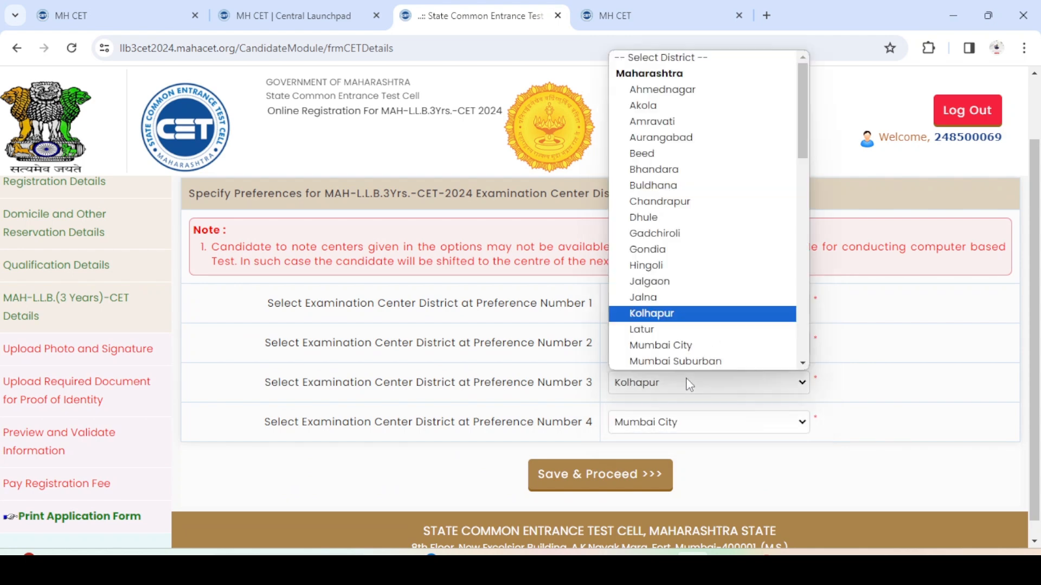
click(688, 361)
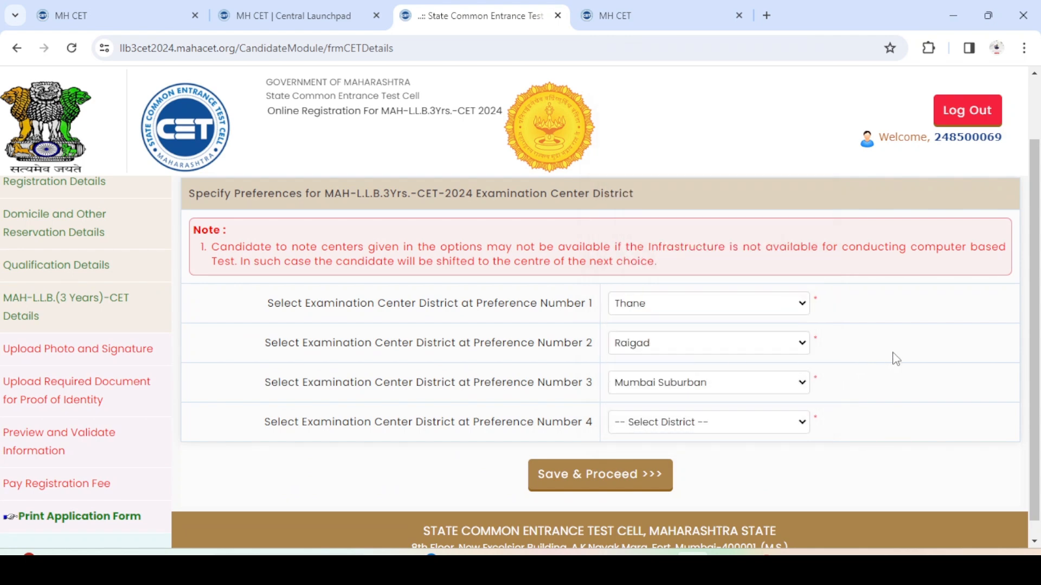
click(688, 422)
click(687, 386)
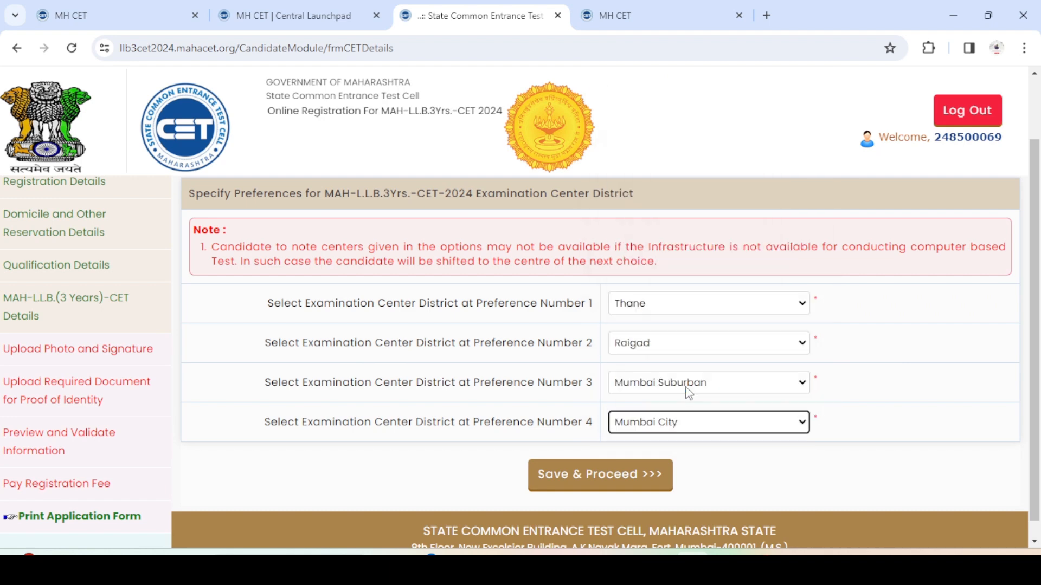
click(602, 478)
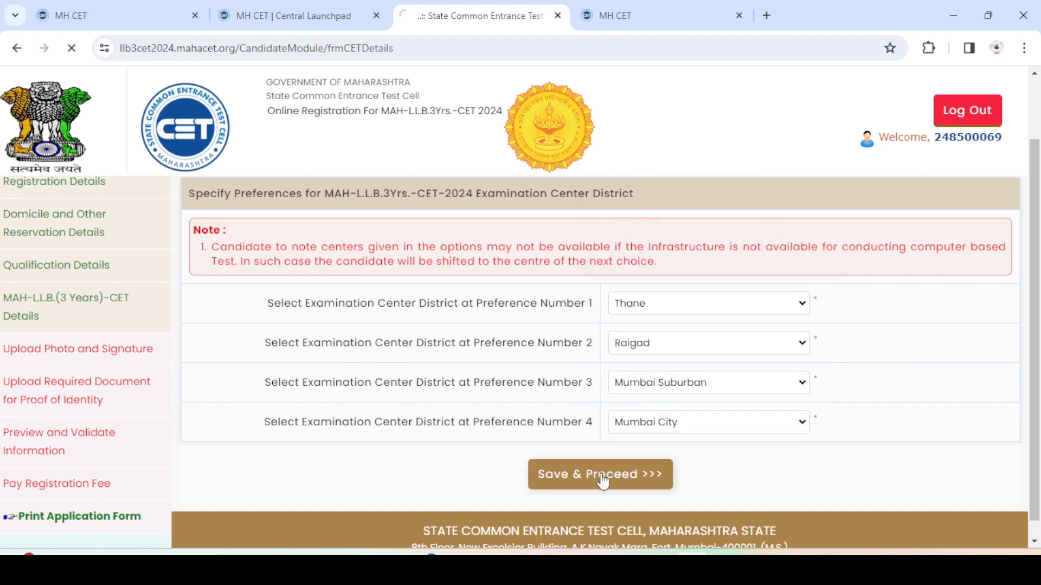
Display the image upload tools for the Photograph and for the Signature upload type.
scroll(600, 482, down, 2)
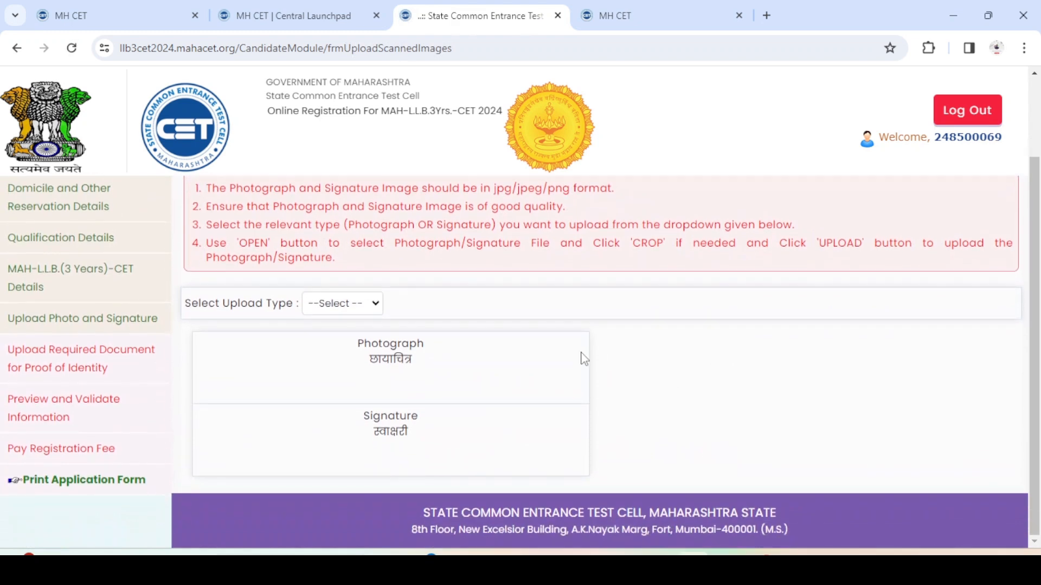
click(359, 312)
click(337, 340)
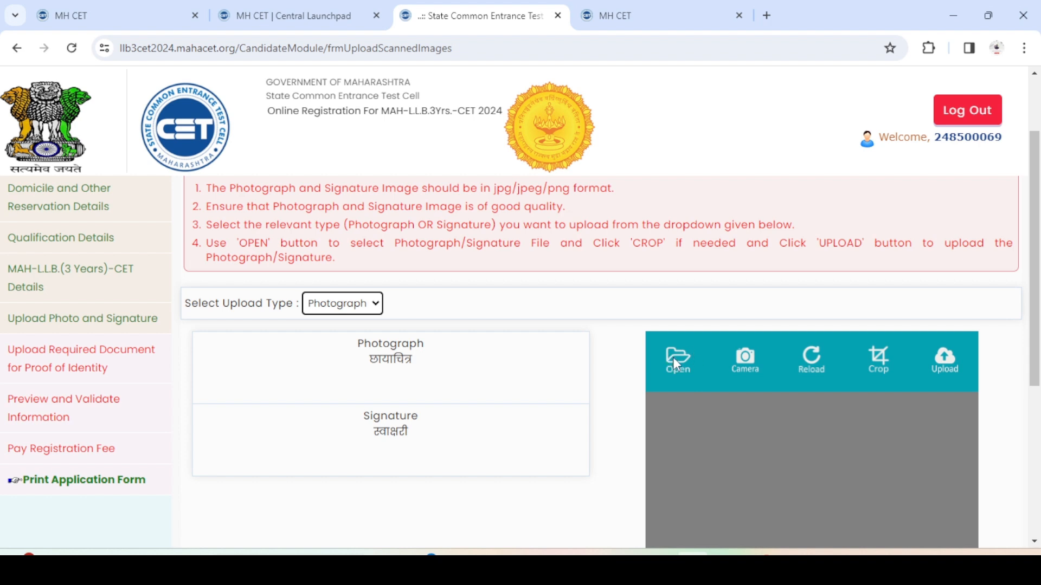
click(369, 304)
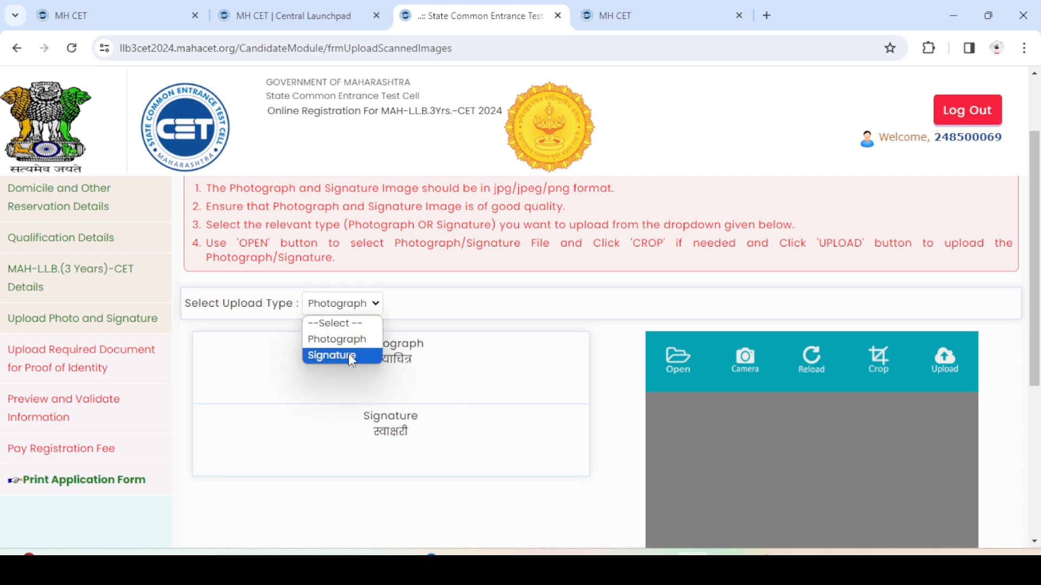
click(352, 356)
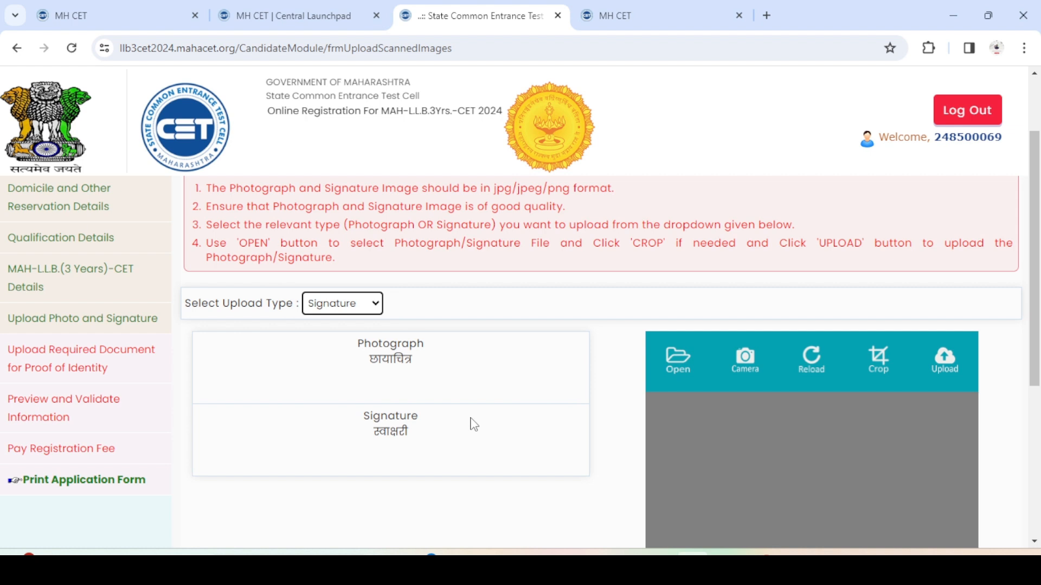
scroll(556, 391, down, 1)
scroll(555, 390, up, 1)
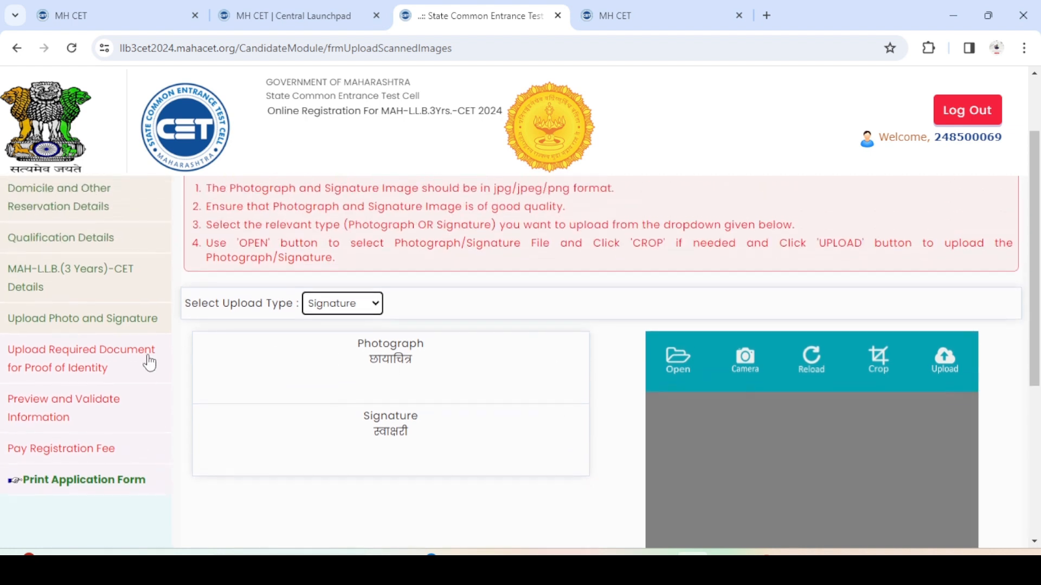
Go to the proof-of-identity document upload, select PAN Card as the document, and try to save and proceed.
click(122, 372)
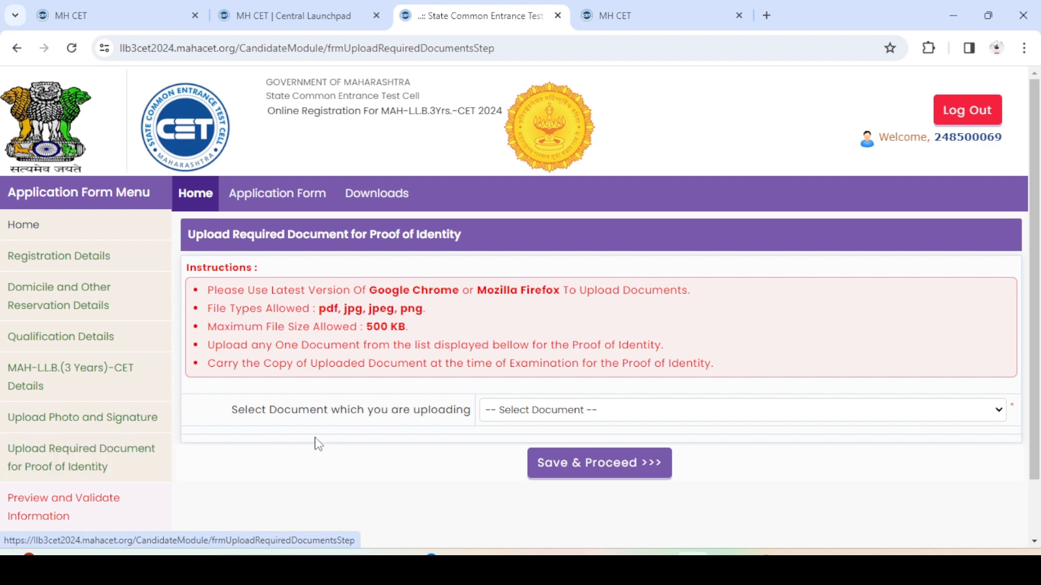
click(652, 416)
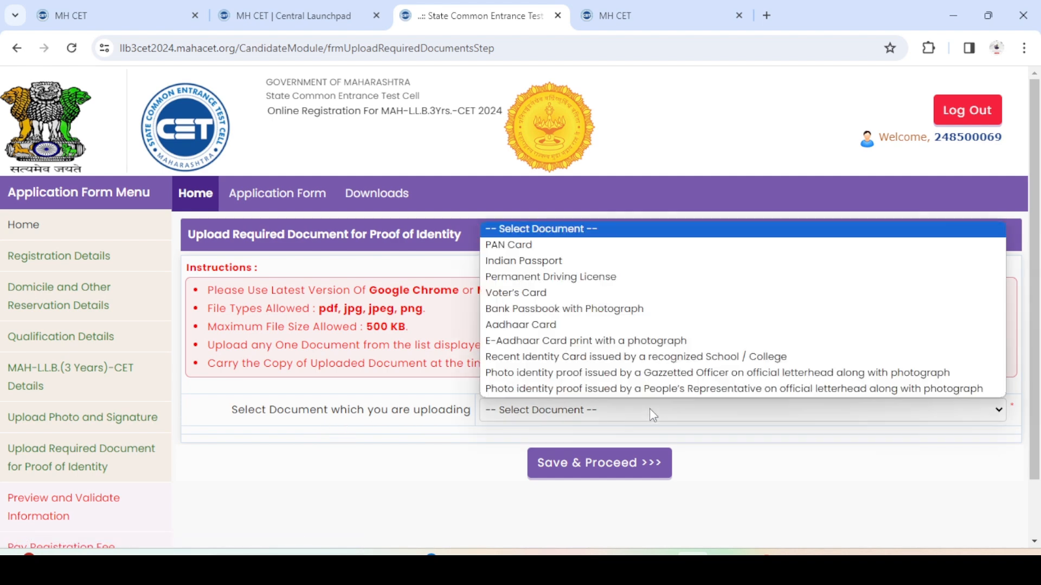
click(637, 248)
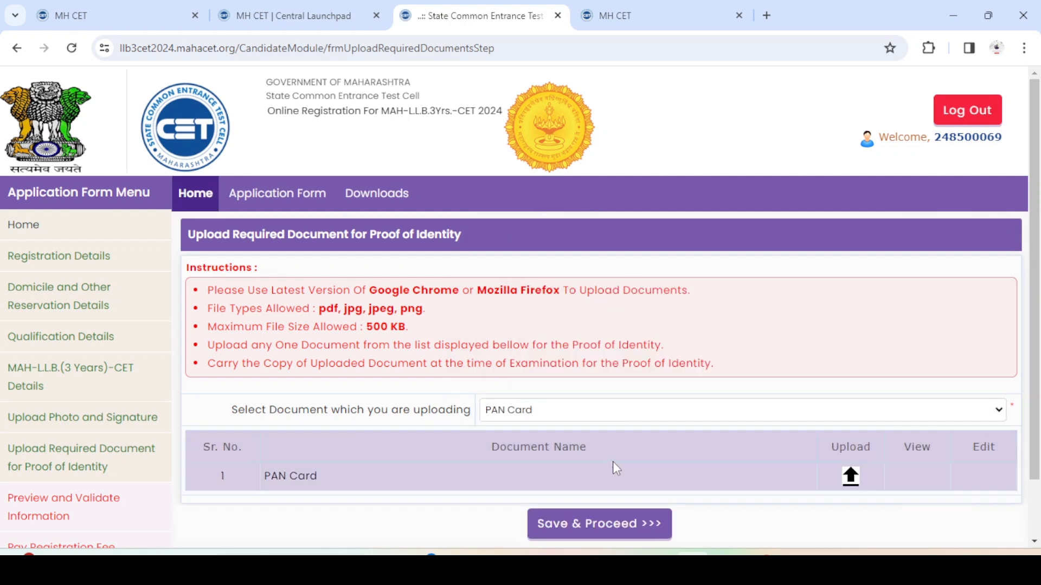
scroll(623, 450, down, 1)
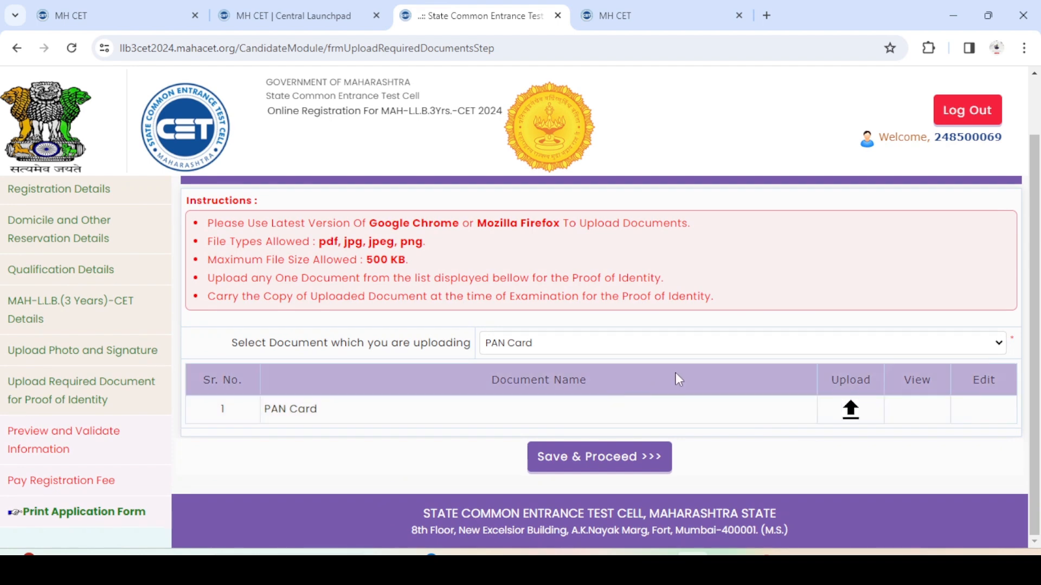
click(626, 464)
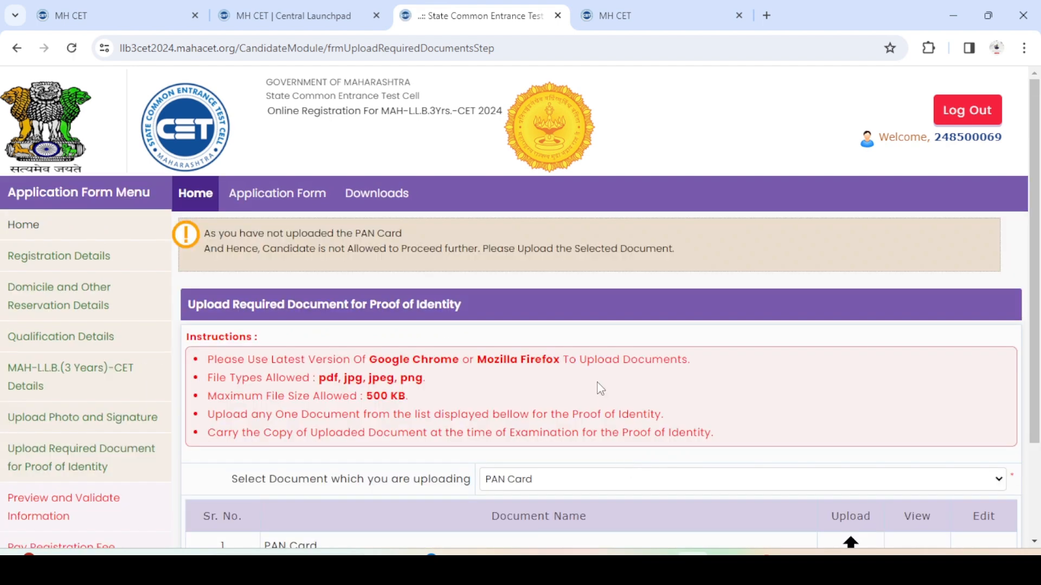
Open the application form preview and review the registration, address, and domicile and category details.
scroll(597, 388, down, 1)
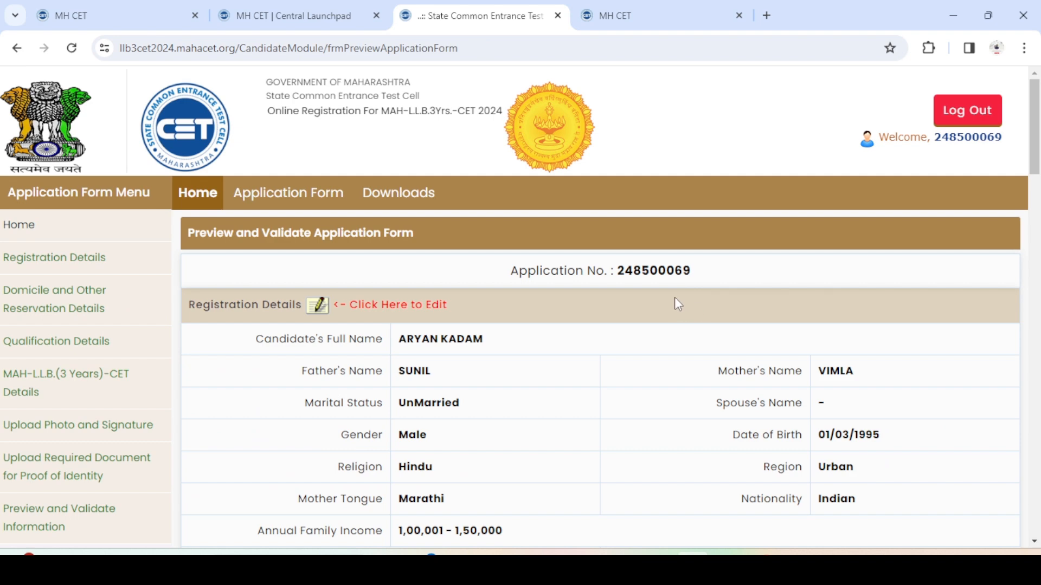
scroll(682, 332, down, 7)
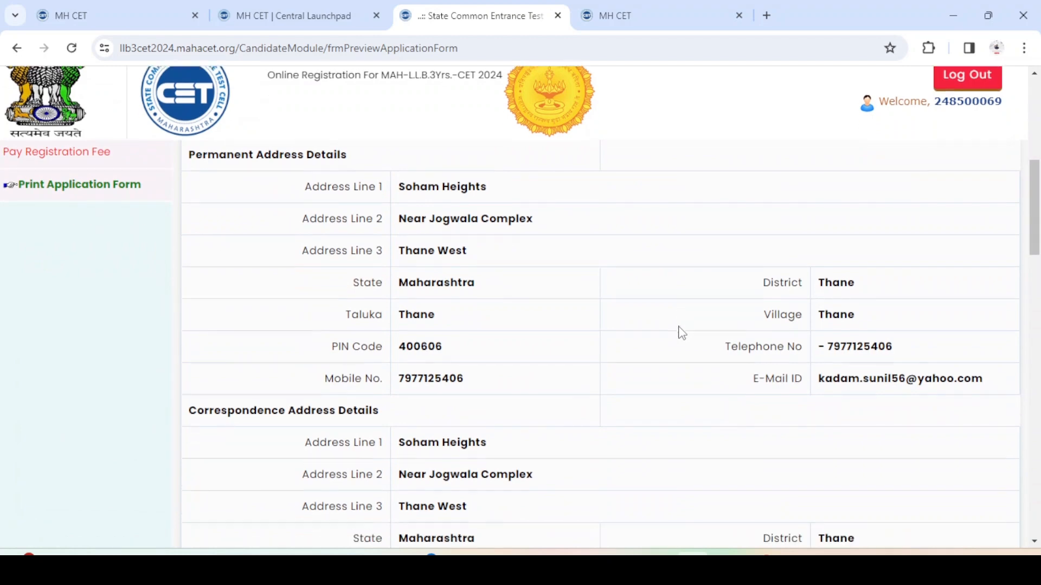
scroll(682, 332, down, 3)
scroll(682, 333, up, 7)
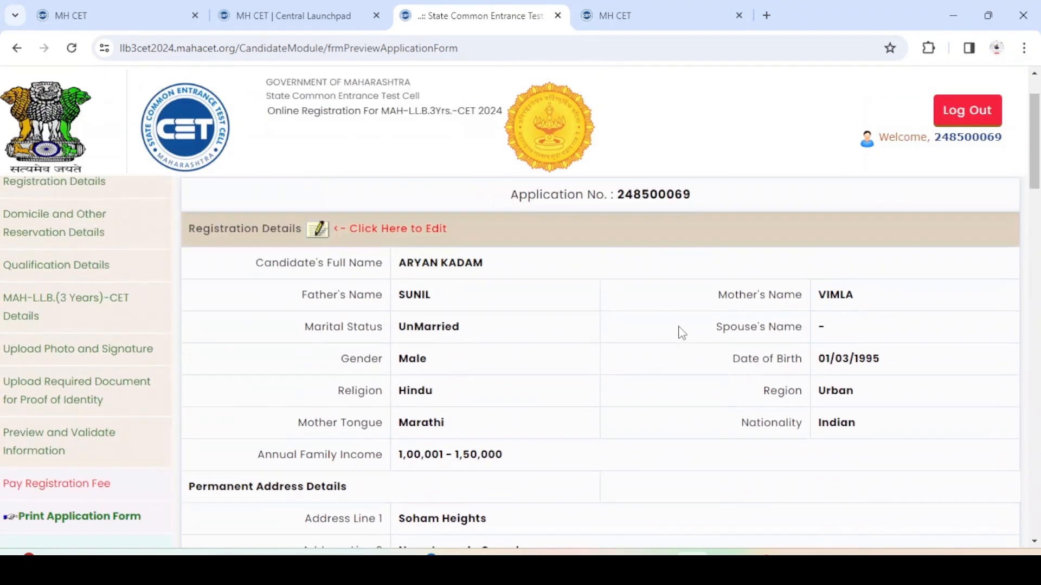
scroll(682, 332, down, 7)
scroll(682, 332, down, 5)
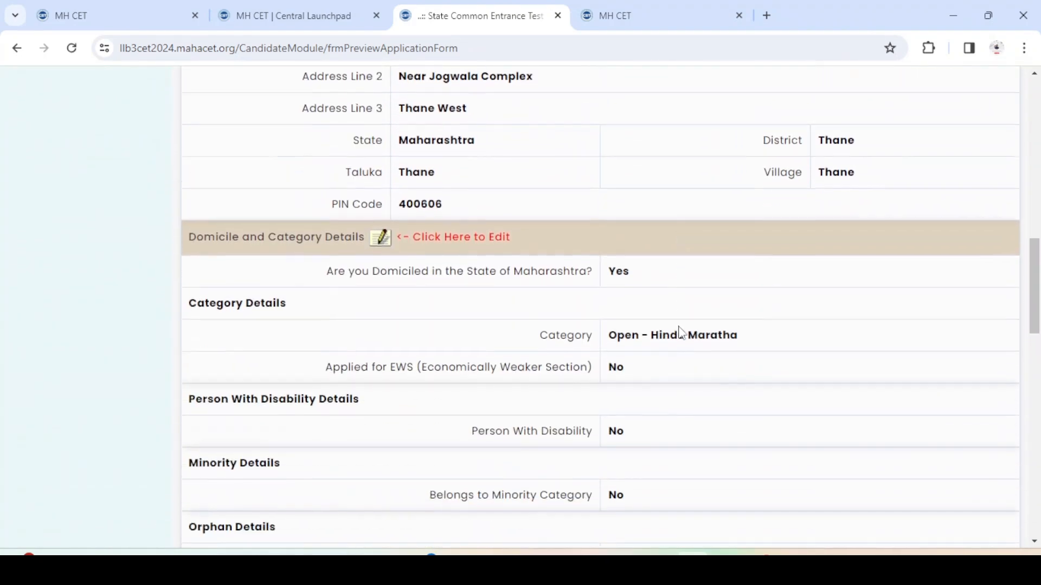
scroll(408, 373, up, 10)
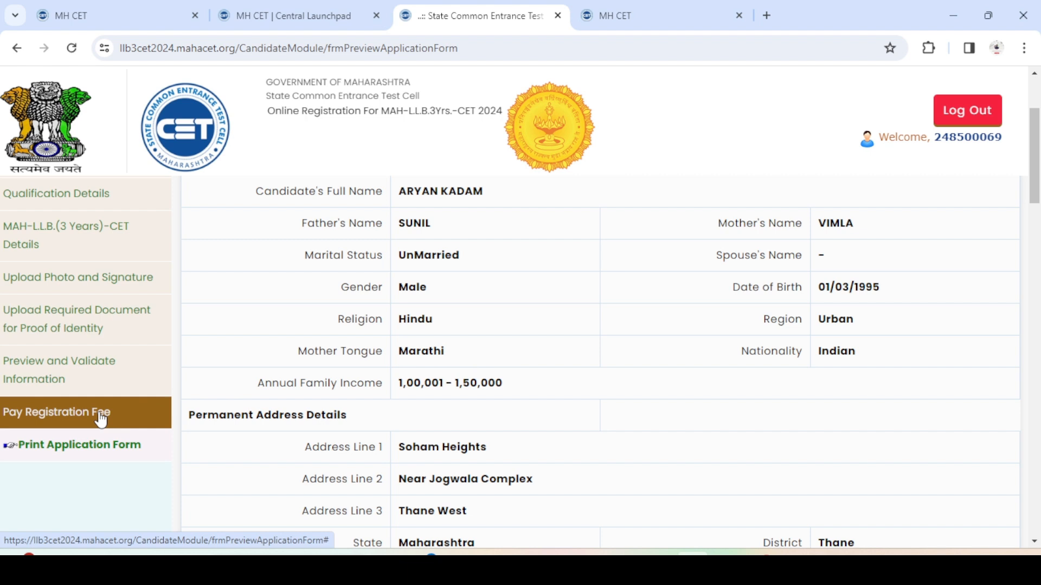
Try to open the registration fee payment and review the application preview through the eligibility qualification details.
click(68, 460)
scroll(70, 423, down, 1)
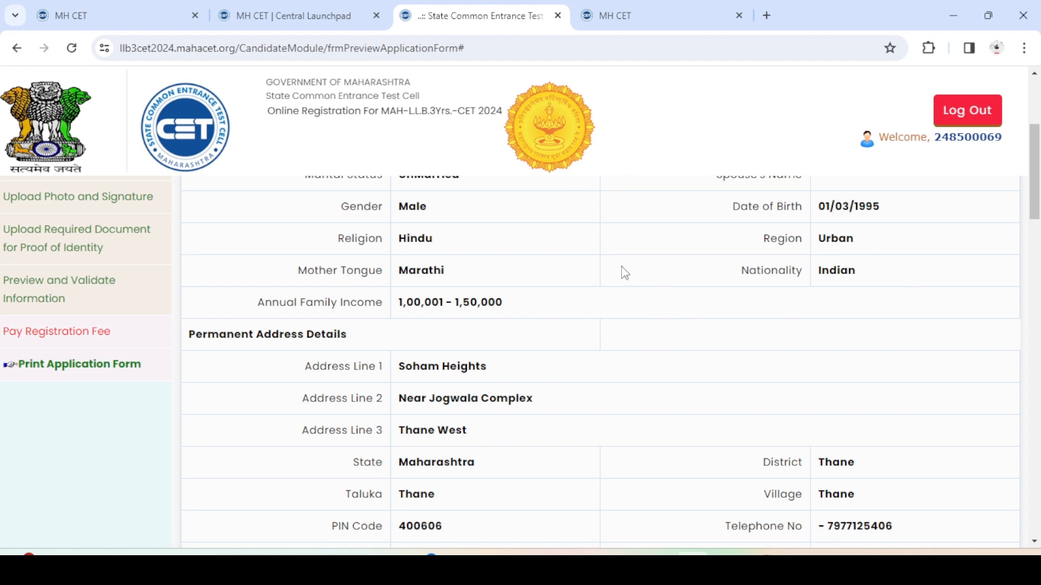
scroll(652, 299, up, 4)
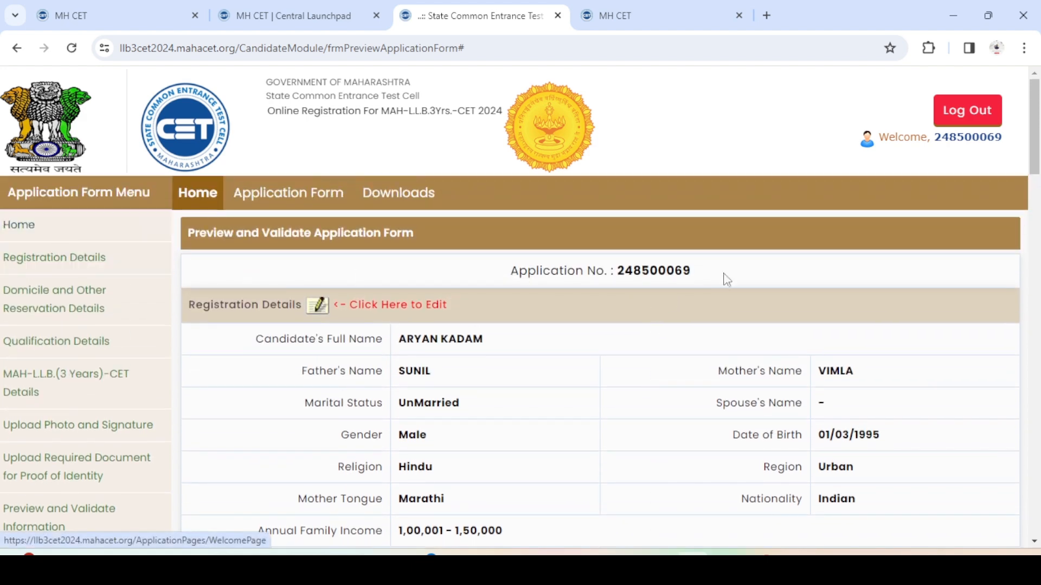
scroll(724, 276, down, 2)
scroll(725, 278, down, 10)
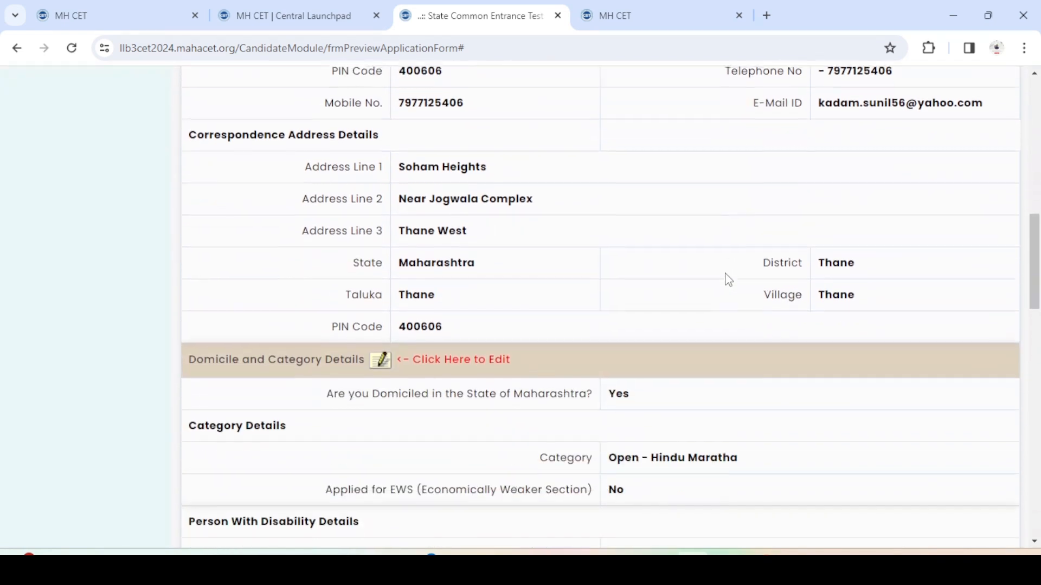
scroll(729, 279, down, 3)
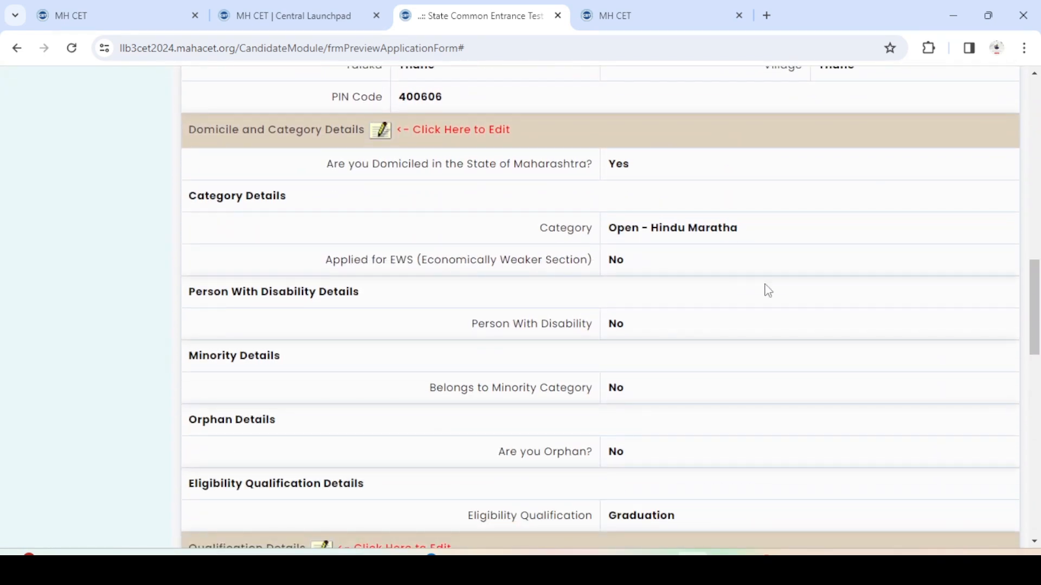
scroll(768, 291, down, 1)
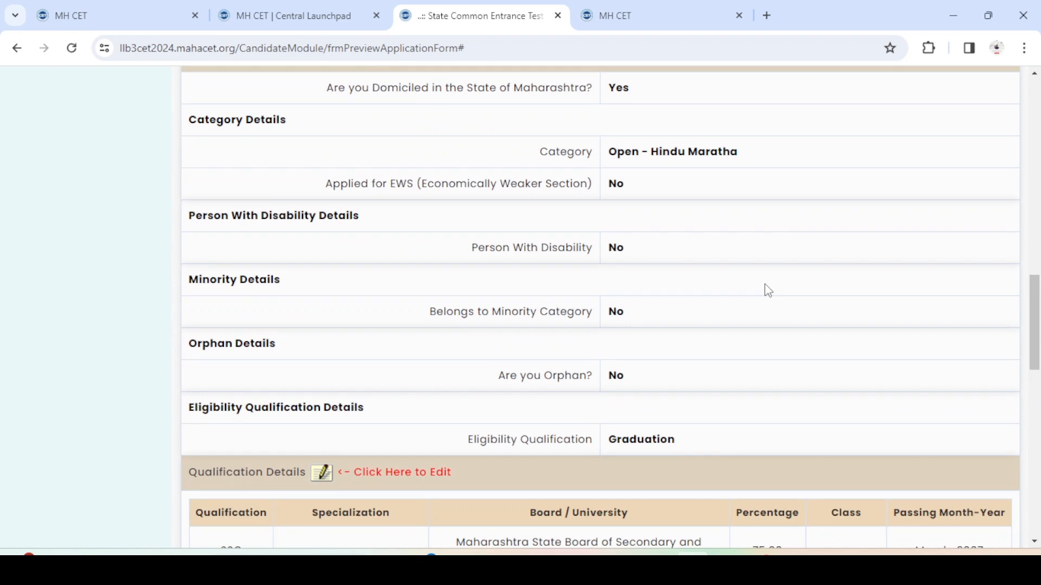